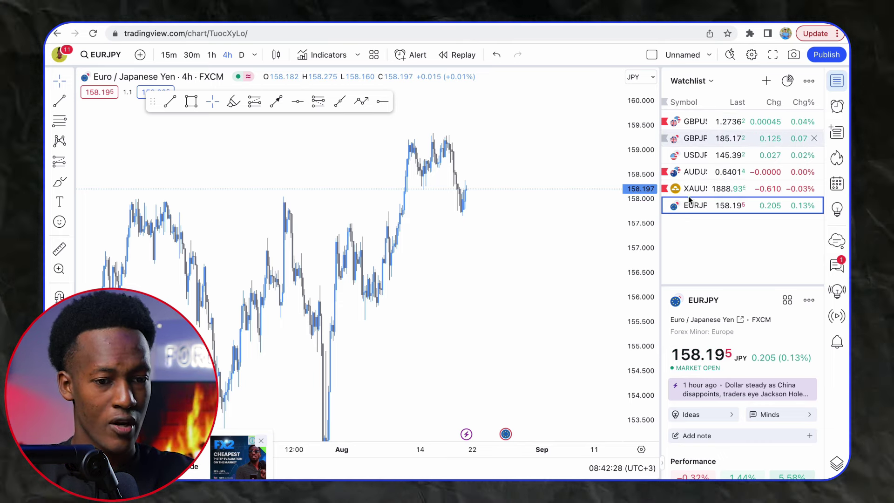
# Step: Hide the watchlist to give the EURJPY 4-hour chart more room
pyautogui.click(836, 88)
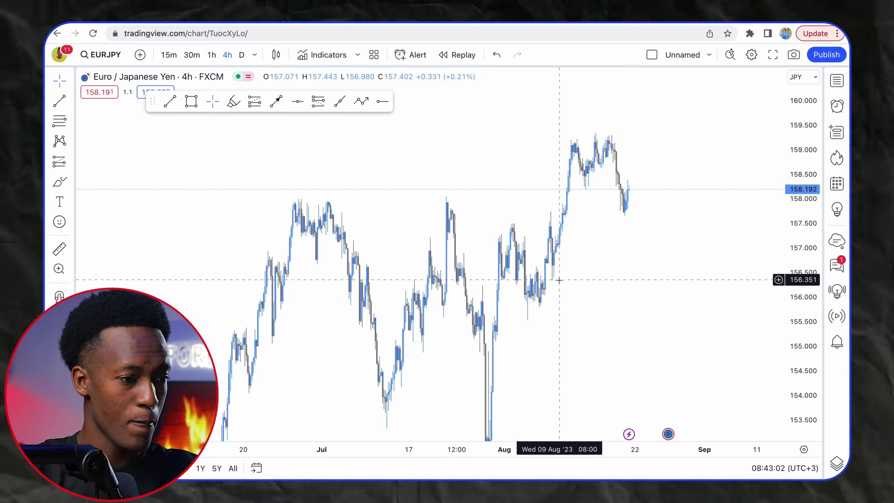
pyautogui.moveTo(548, 278); pyautogui.dragTo(483, 250)
pyautogui.scroll(2, 637, 245)
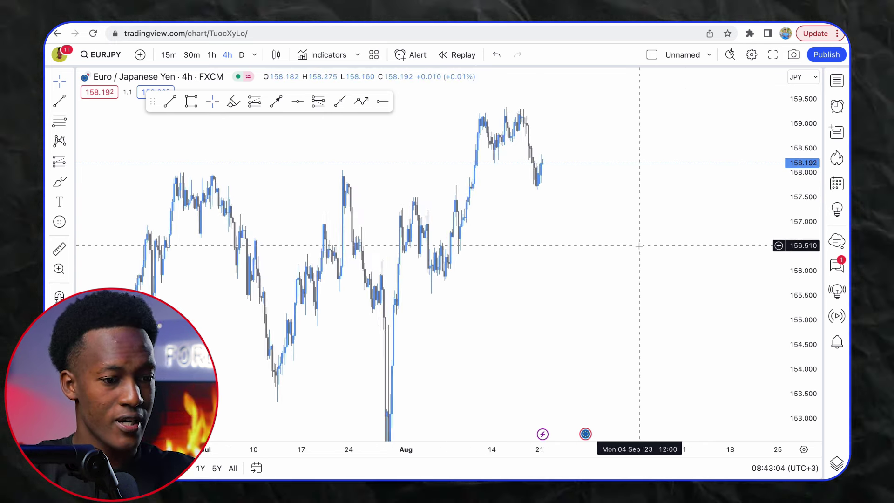
pyautogui.moveTo(270, 279); pyautogui.dragTo(354, 280)
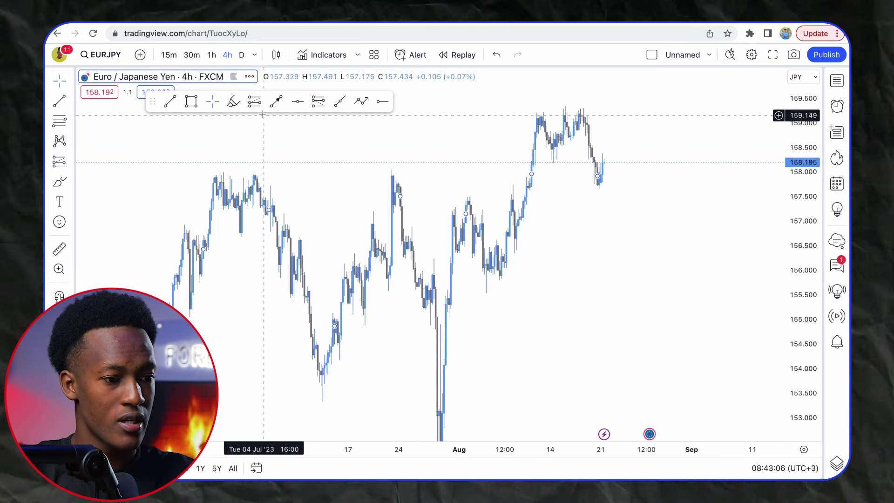
# Step: Draw a long rising arrow below the recent candles, from about 154.67 on 8 Aug to just above 157.16 in late August
pyautogui.click(276, 101)
pyautogui.click(515, 334)
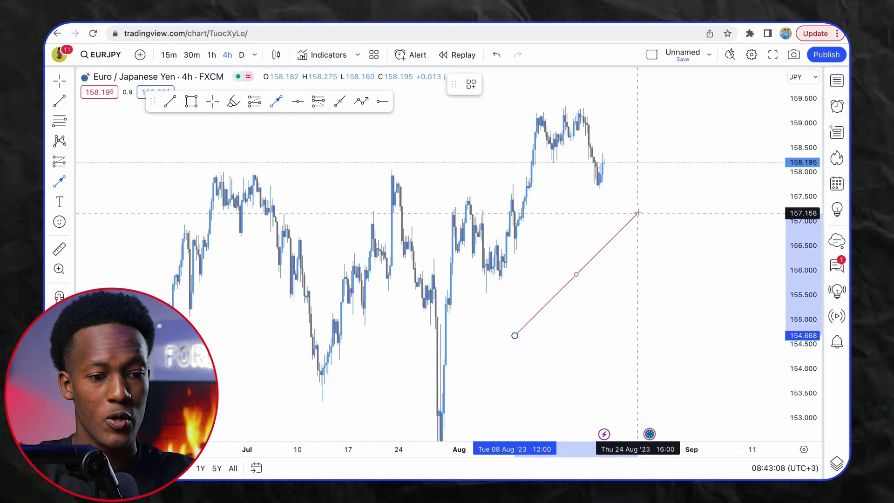
pyautogui.click(649, 205)
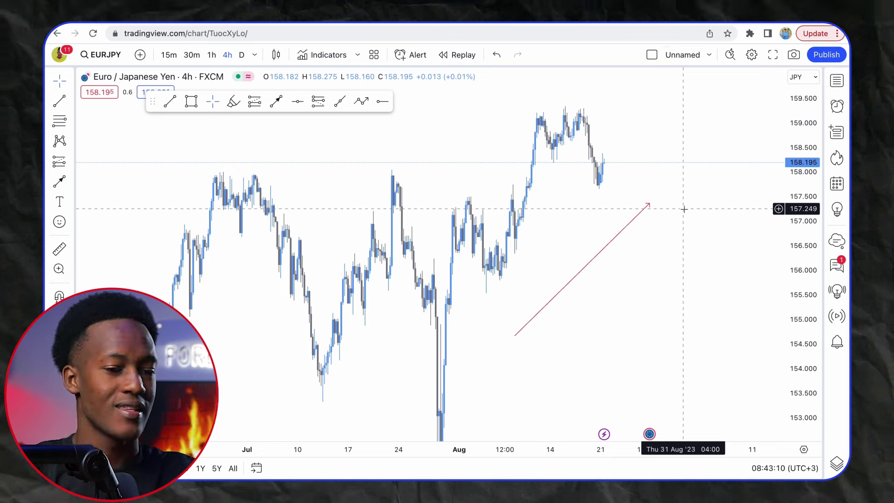
# Step: Draw a thin rectangle over the August highs between about 159.19 and 159.28, from 10 Aug to about 29 Aug
pyautogui.moveTo(495, 234); pyautogui.dragTo(576, 248)
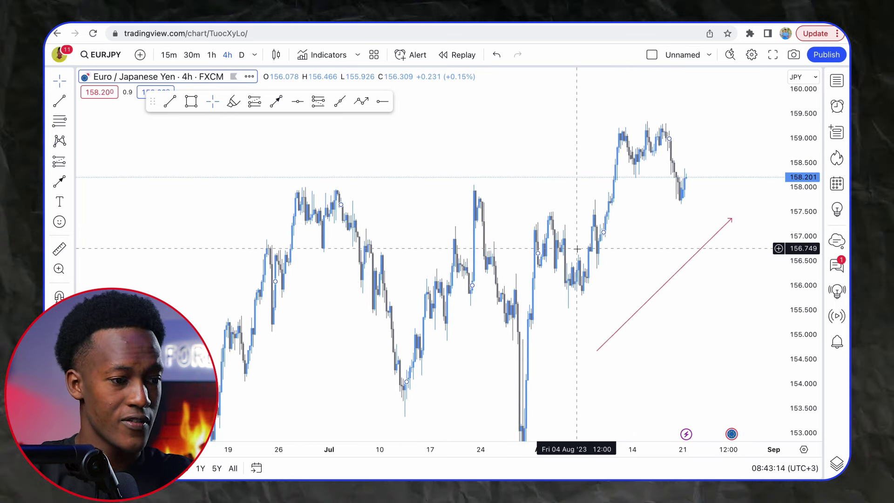
pyautogui.click(191, 101)
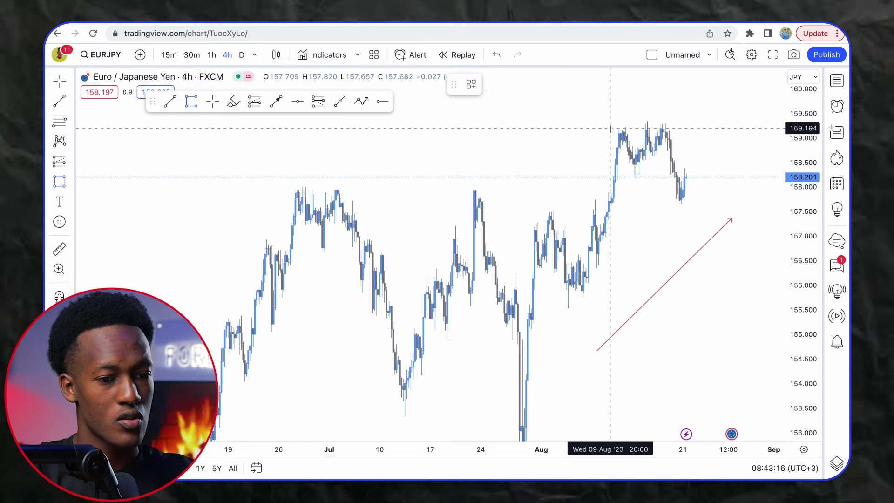
pyautogui.click(612, 128)
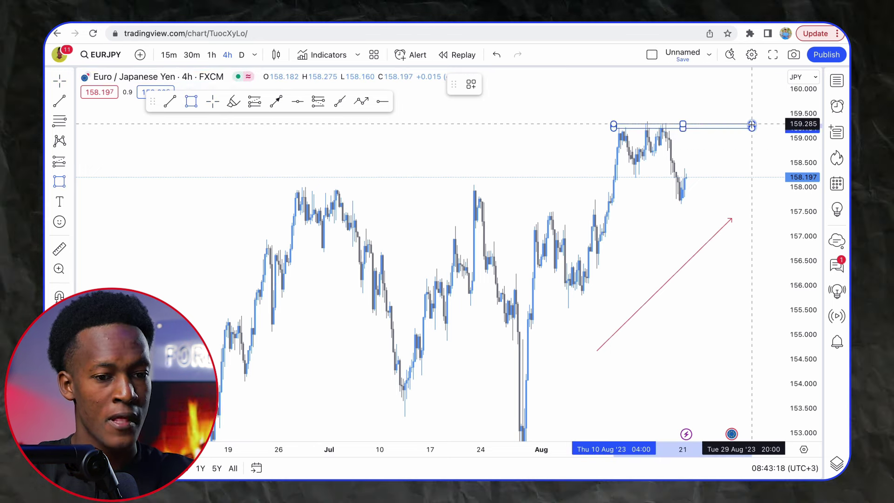
pyautogui.click(752, 126)
pyautogui.click(736, 170)
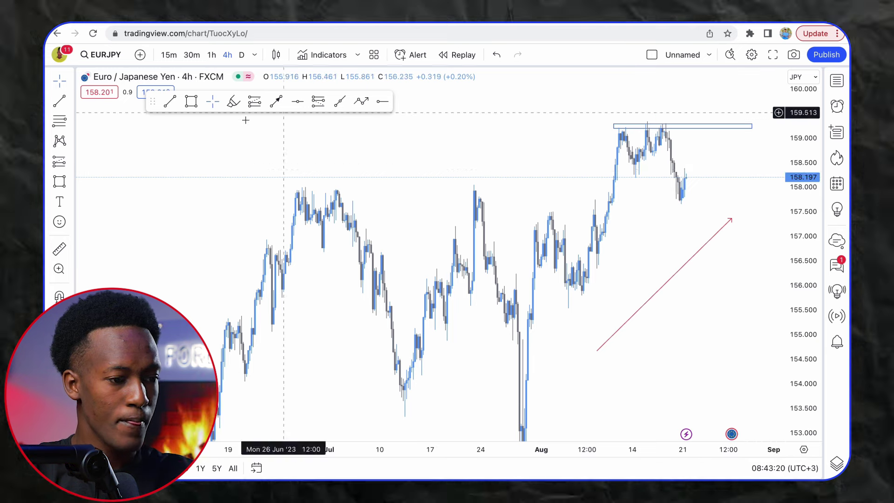
# Step: Draw a long rectangle across the June and July highs between about 158.05 and 157.86, from 27 Jun to about 1 Sep
pyautogui.click(191, 101)
pyautogui.click(289, 184)
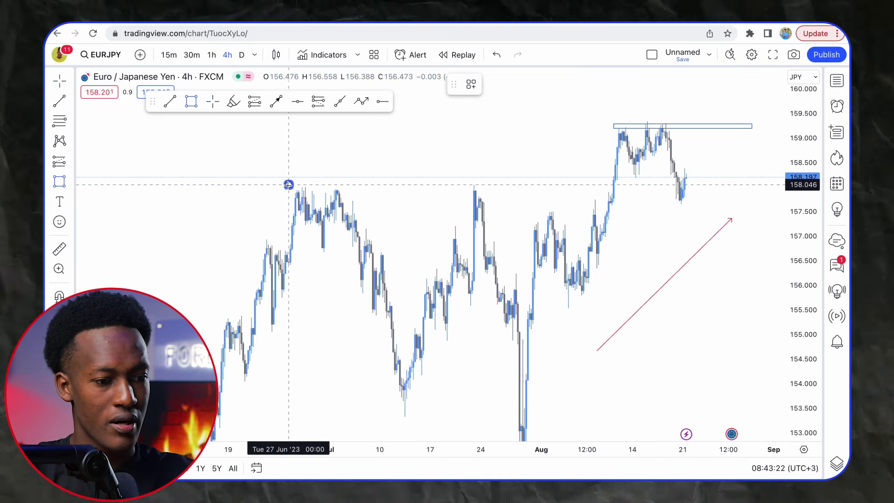
pyautogui.click(724, 189)
pyautogui.moveTo(768, 190); pyautogui.dragTo(775, 194)
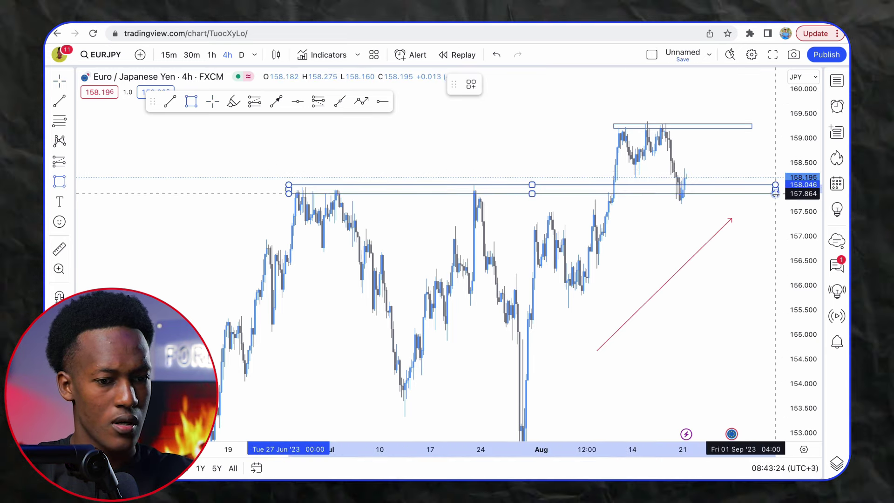
pyautogui.click(777, 193)
# Step: Lower the long rectangle and narrow it to about 157.73–157.83, ending on about 30 Aug
pyautogui.click(588, 196)
pyautogui.moveTo(588, 196)
pyautogui.mouseDown()
pyautogui.moveTo(576, 194)
pyautogui.moveTo(566, 207)
pyautogui.mouseUp()
pyautogui.click(574, 194)
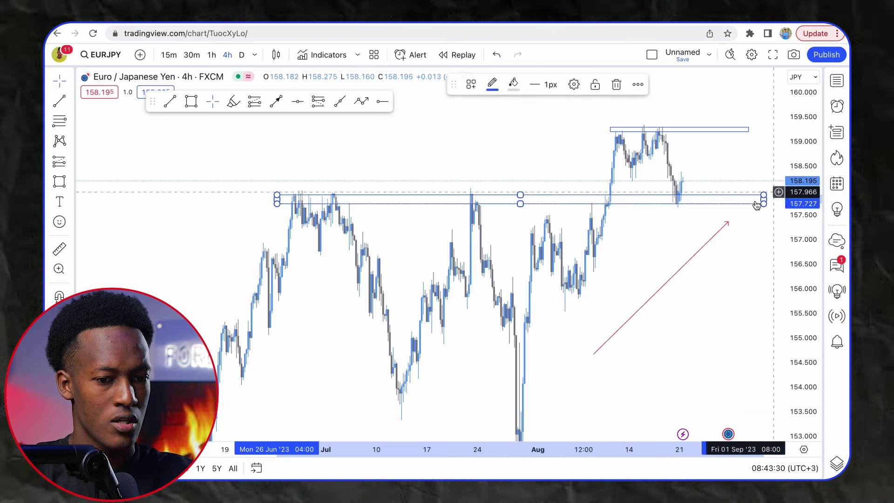
pyautogui.moveTo(761, 193); pyautogui.dragTo(759, 199)
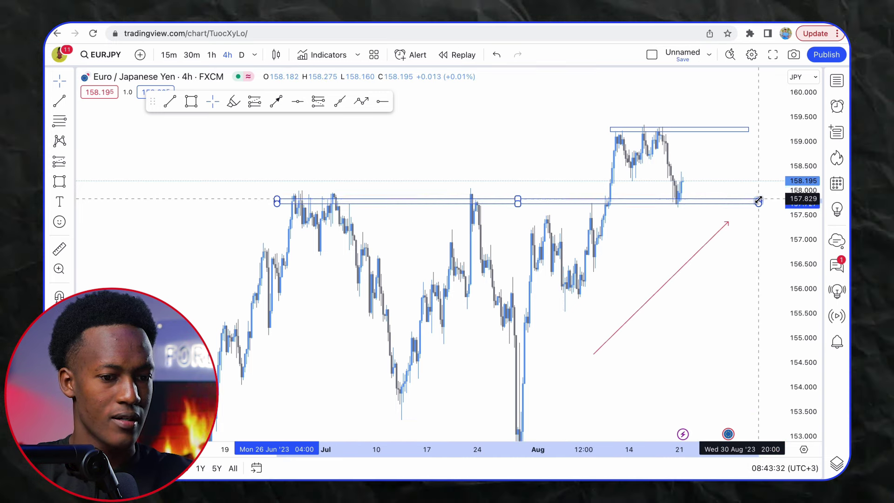
pyautogui.click(535, 172)
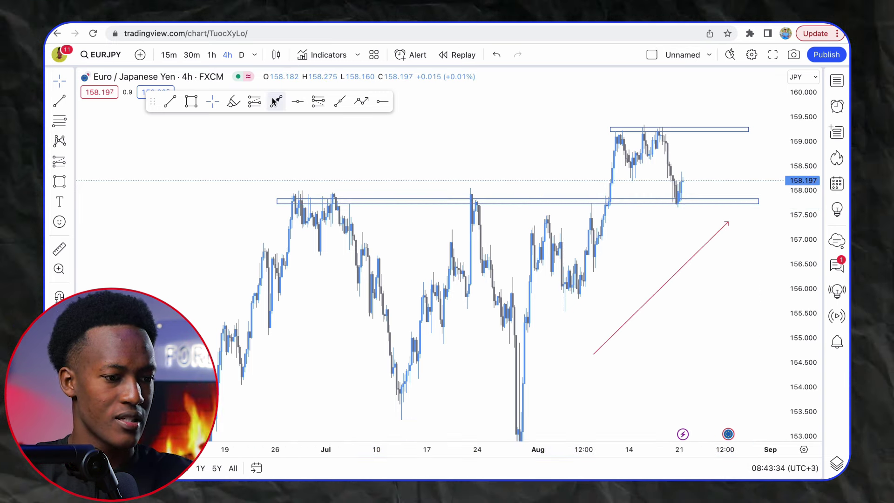
# Step: Draw two short downward arrows above the long rectangle, one at the late-June highs and one at the late-July peak
pyautogui.click(309, 151)
pyautogui.click(316, 188)
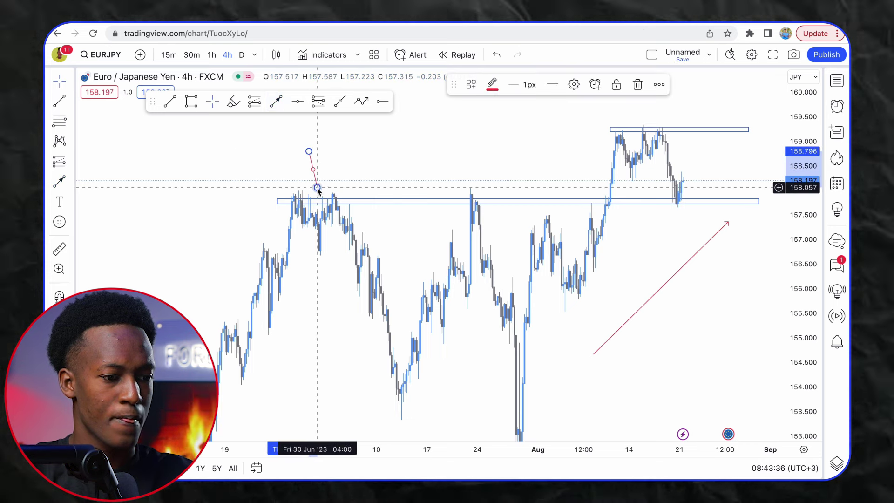
pyautogui.click(346, 161)
pyautogui.click(276, 101)
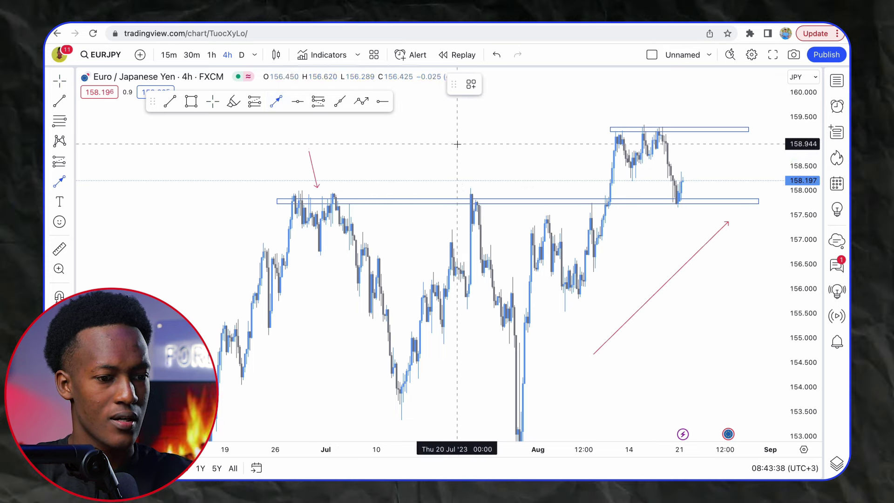
pyautogui.click(466, 145)
pyautogui.click(472, 191)
pyautogui.click(387, 149)
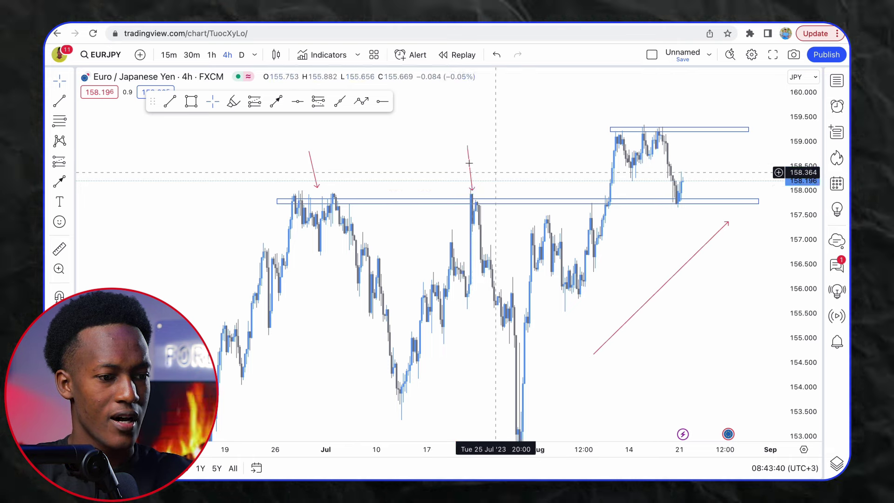
# Step: Draw a short upward arrow from about 156.80 to 157.49, pointing at the latest low on the long rectangle
pyautogui.click(276, 101)
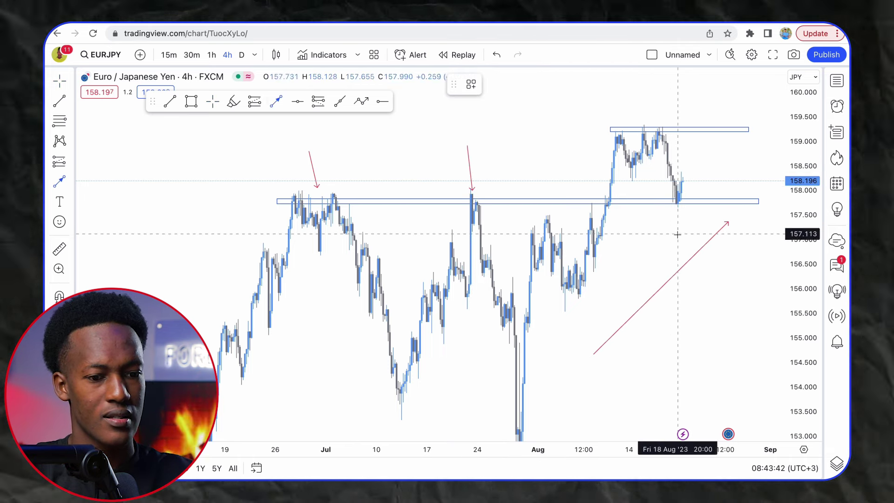
pyautogui.click(668, 250)
pyautogui.click(677, 217)
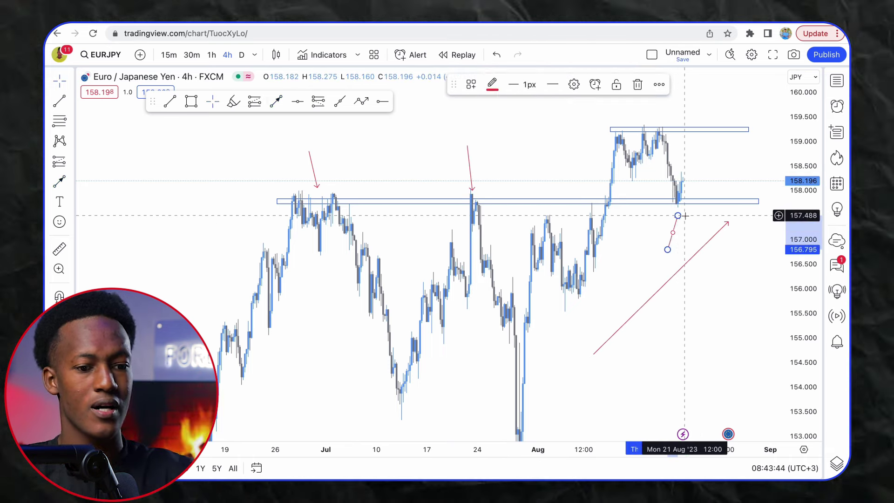
pyautogui.click(694, 222)
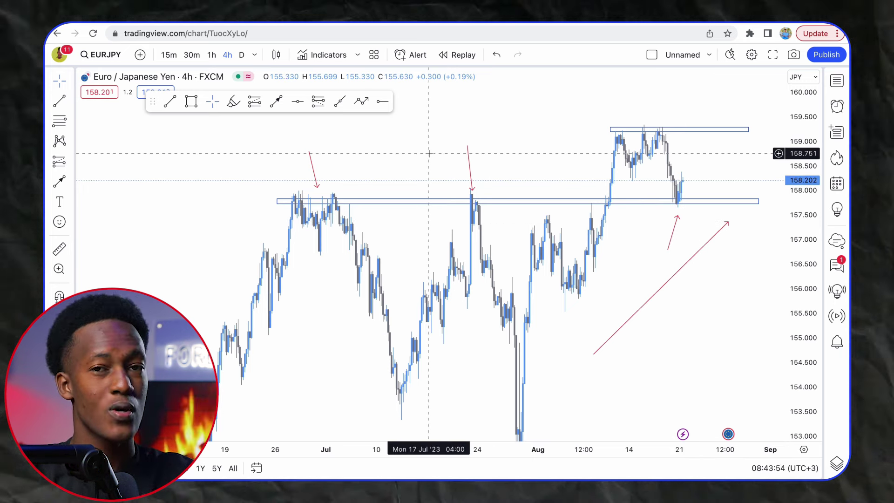
# Step: Draw an upward arrow just after the latest candle, from about 158.11 to 158.88 on 22 Aug
pyautogui.hscroll(5, 455, 172)
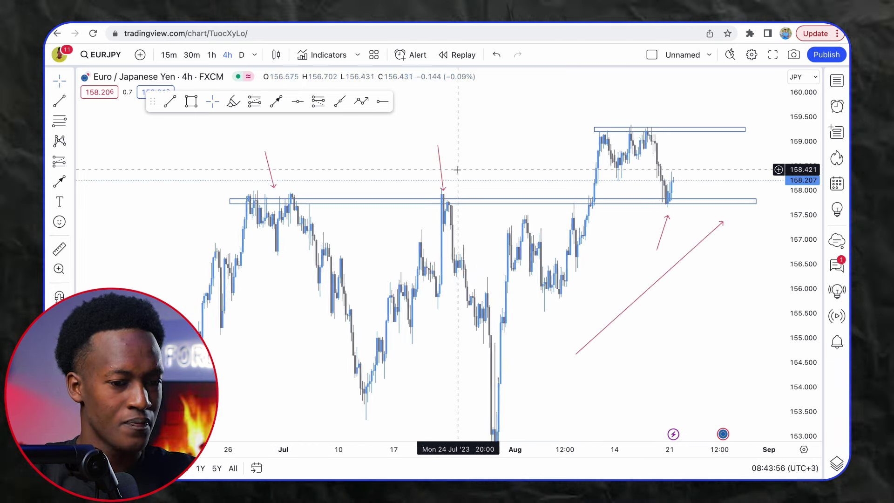
pyautogui.scroll(2, 515, 169)
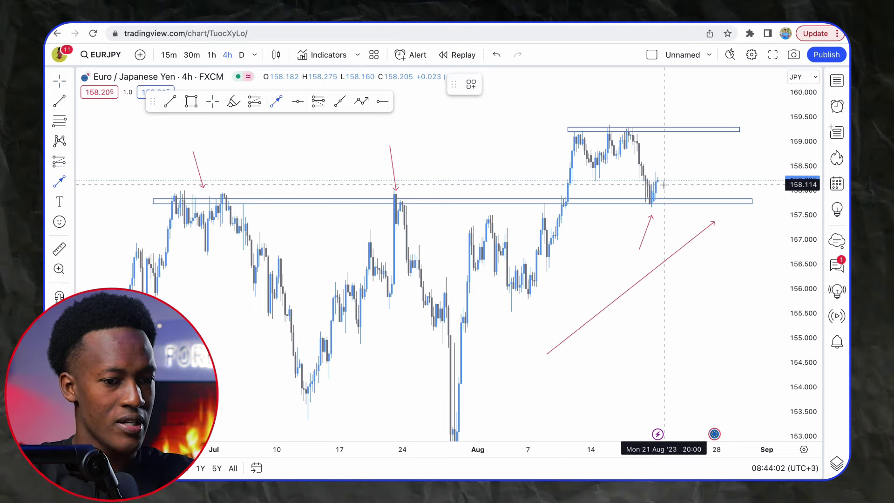
pyautogui.moveTo(664, 184); pyautogui.dragTo(673, 149)
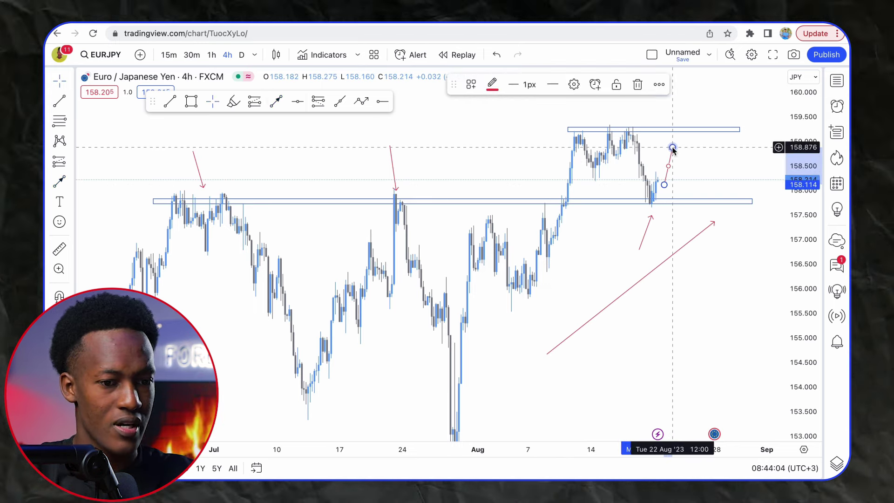
# Step: Switch the chart to the 1-hour timeframe and stretch the price scale around the two zones
pyautogui.click(212, 55)
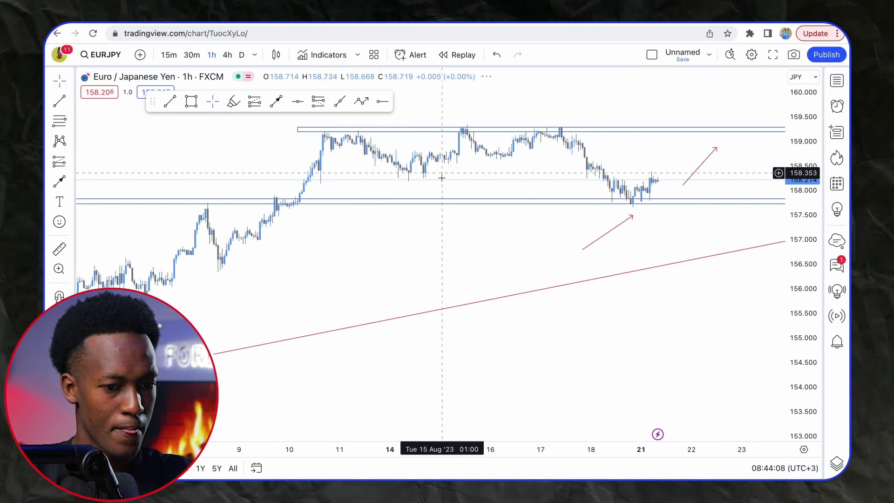
pyautogui.scroll(-5, 512, 280)
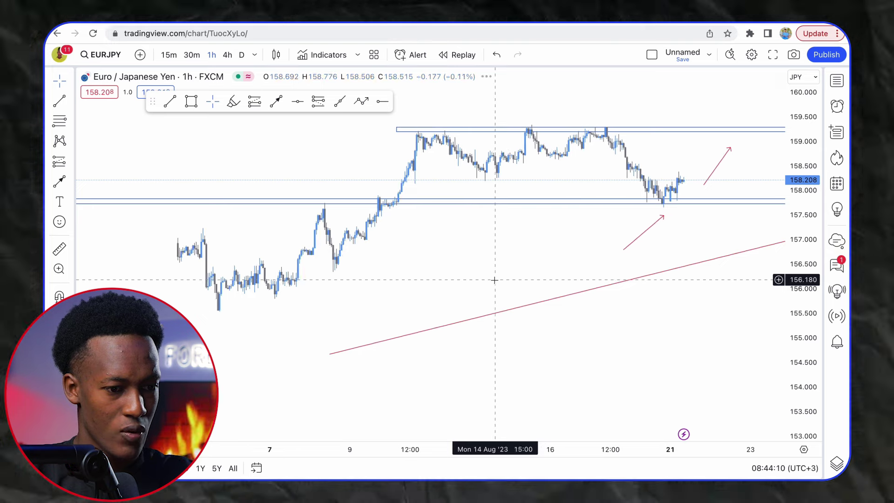
pyautogui.moveTo(504, 252); pyautogui.dragTo(503, 255)
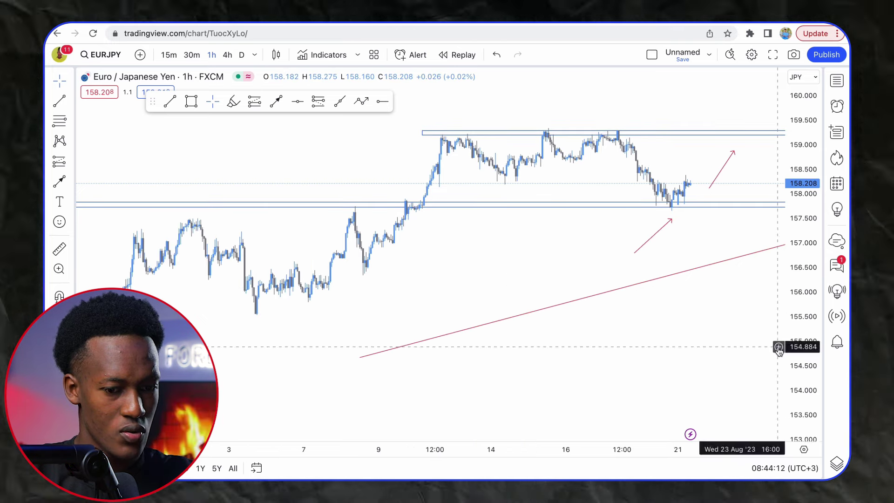
pyautogui.moveTo(804, 346); pyautogui.dragTo(803, 322)
pyautogui.moveTo(715, 182); pyautogui.dragTo(691, 220)
pyautogui.scroll(2, 690, 221)
pyautogui.scroll(2, 511, 215)
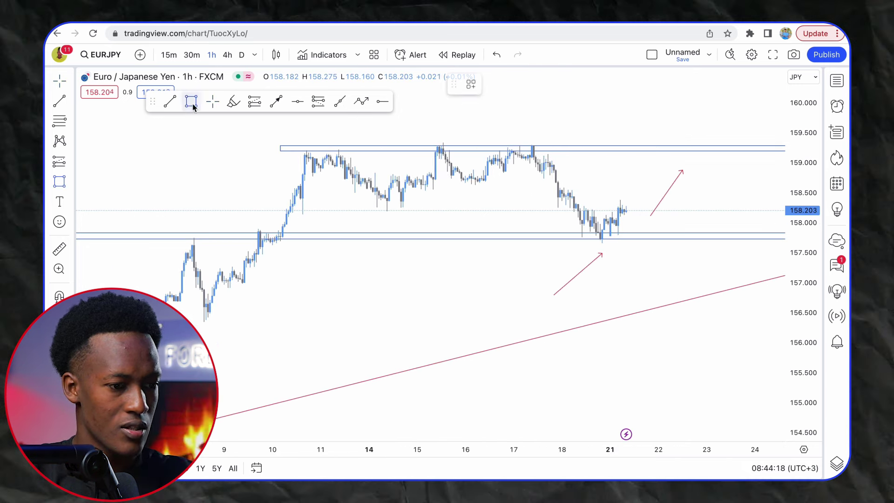
# Step: Draw a large rectangle framing the hourly price action between the two zones, and delete it again
pyautogui.click(191, 106)
pyautogui.moveTo(232, 128)
pyautogui.mouseDown()
pyautogui.moveTo(441, 239)
pyautogui.moveTo(722, 263)
pyautogui.mouseUp()
pyautogui.click(751, 311)
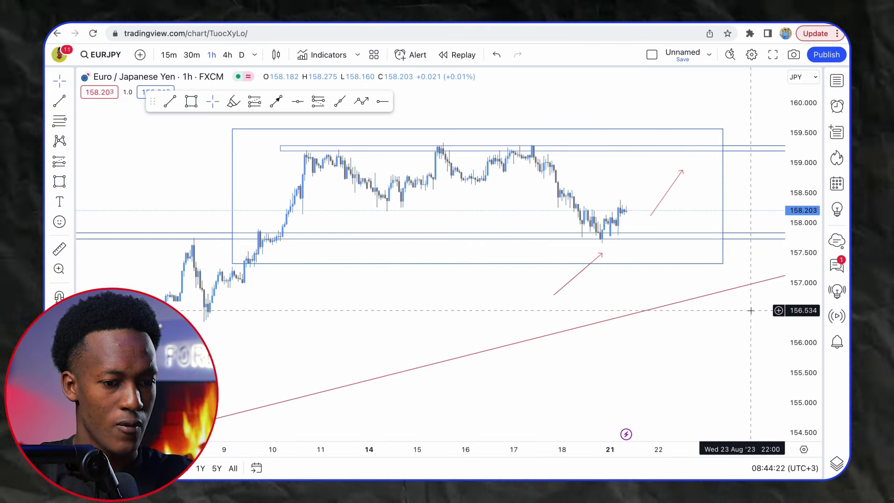
pyautogui.click(722, 129)
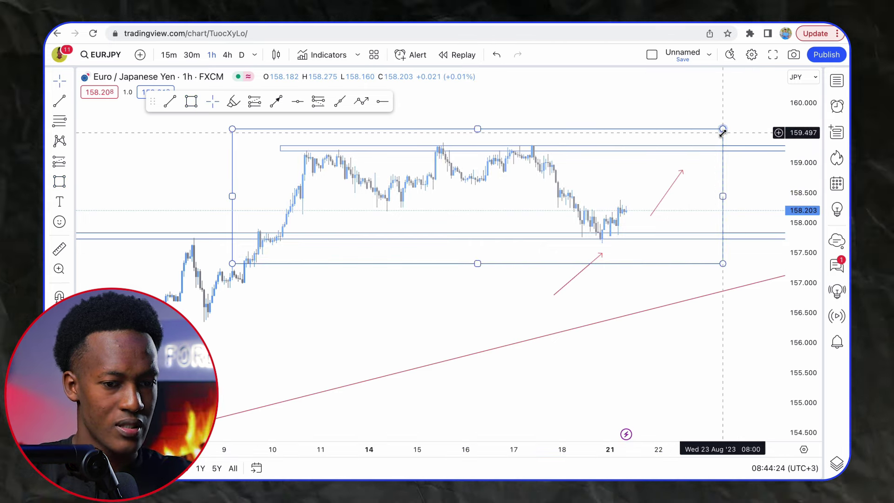
pyautogui.press('Delete')
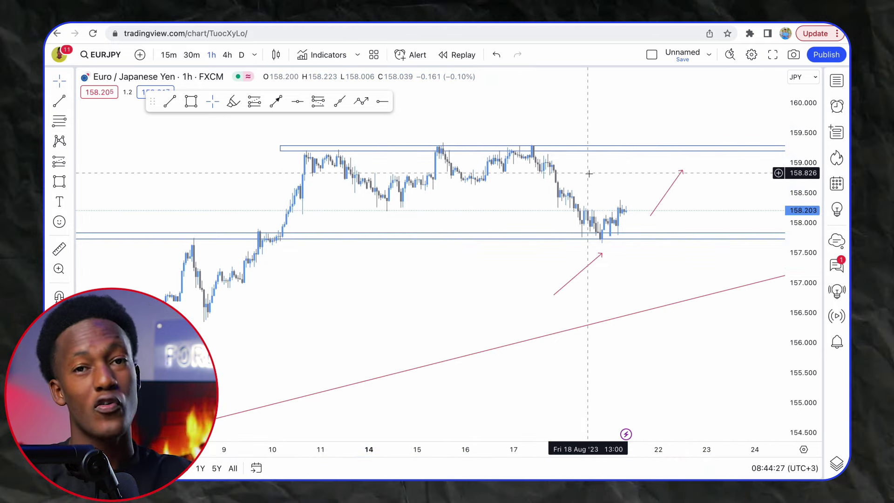
# Step: Draw a nearly vertical arrow from the latest 1-hour candle at about 158.19 up to about 159.09, just under the upper zone
pyautogui.click(276, 101)
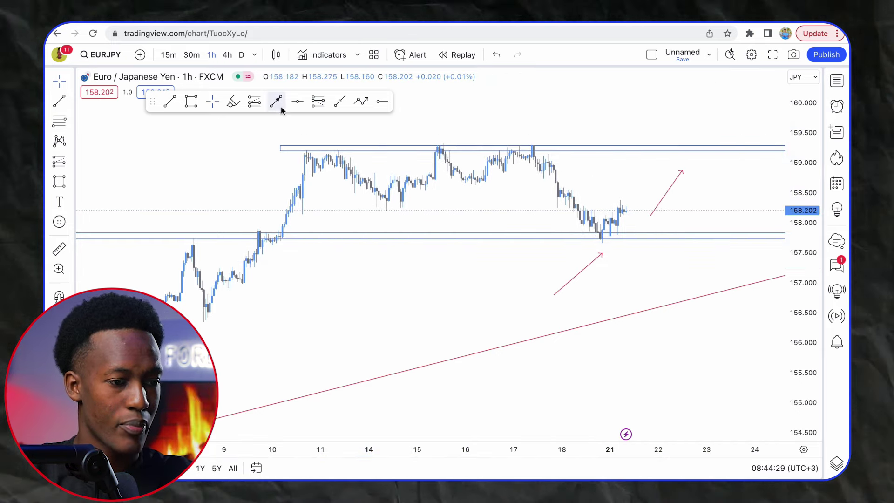
pyautogui.click(629, 210)
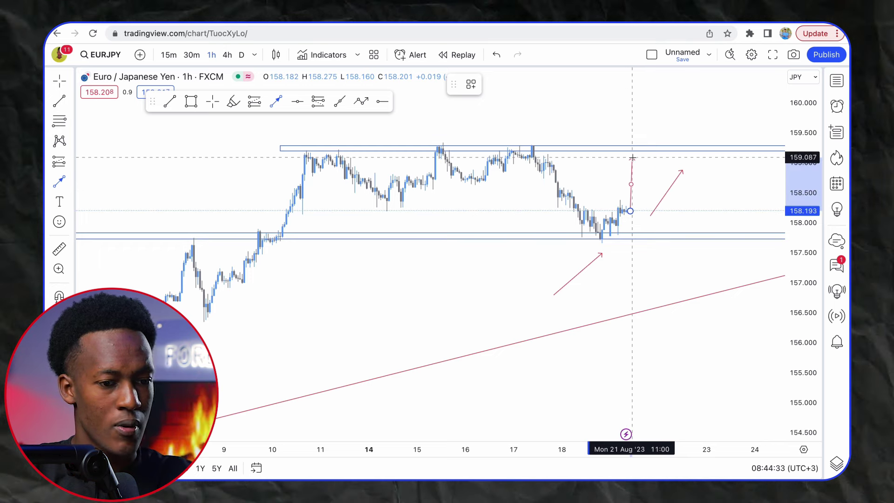
pyautogui.click(632, 157)
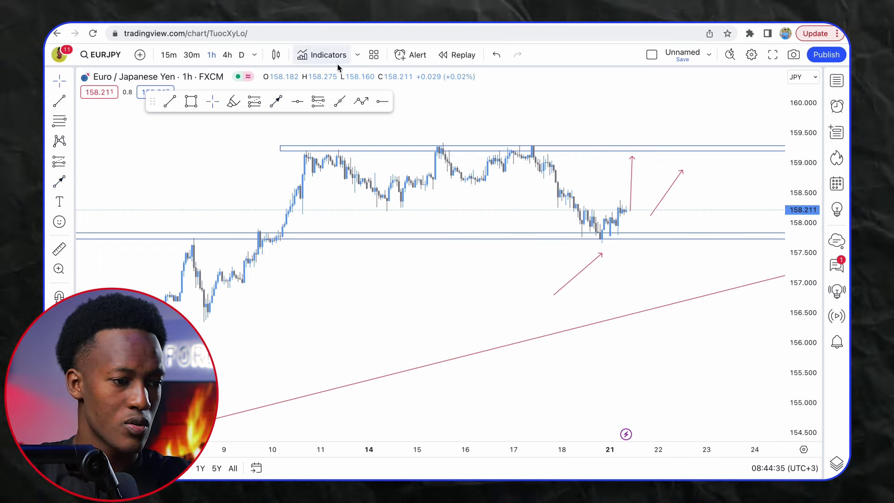
# Step: Return the chart to the 4-hour timeframe with both zones and all arrows in view
pyautogui.click(228, 54)
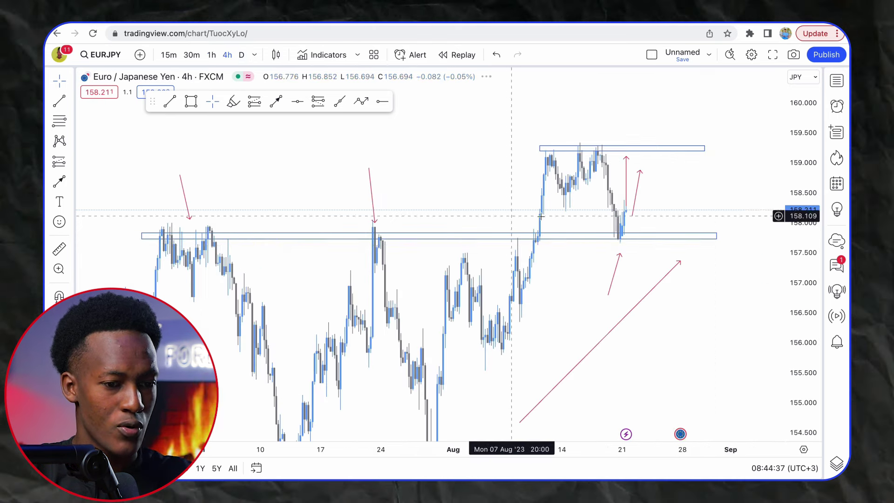
pyautogui.scroll(-4, 603, 238)
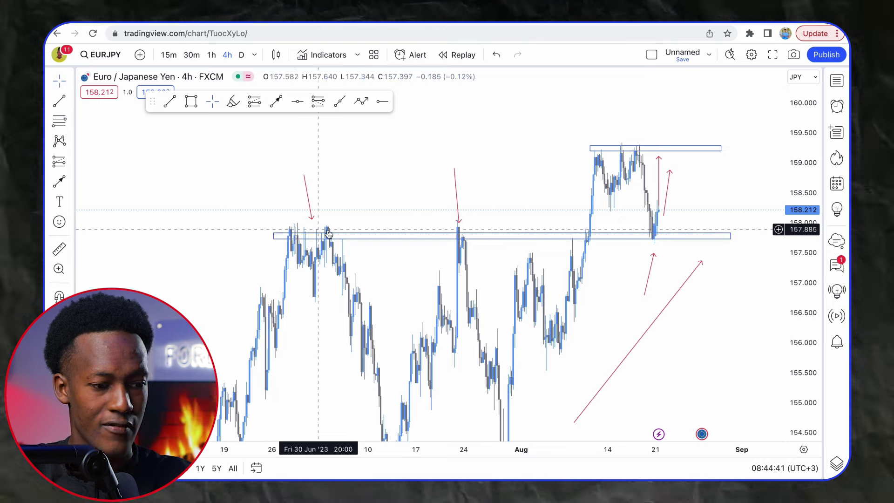
# Step: Draw a zigzag path from the early-August low up to the upper zone, down to the lower zone and up again, and delete it
pyautogui.click(554, 339)
pyautogui.click(601, 143)
pyautogui.click(655, 240)
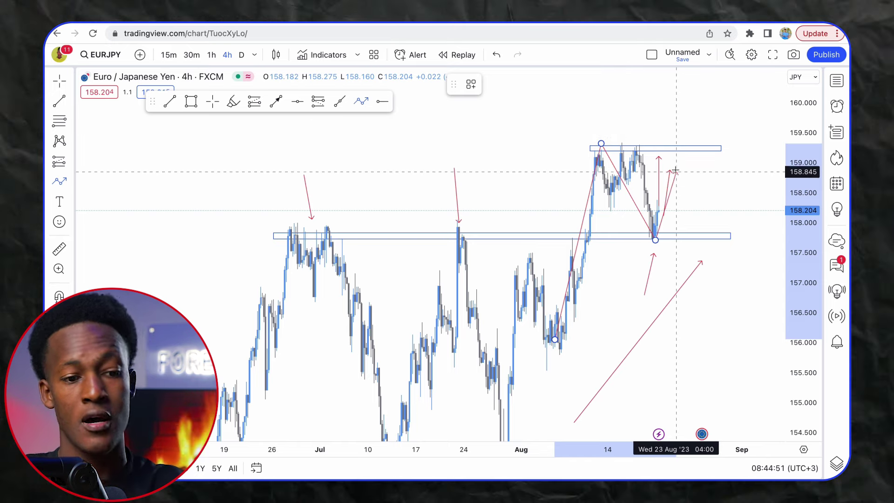
pyautogui.doubleClick(674, 171)
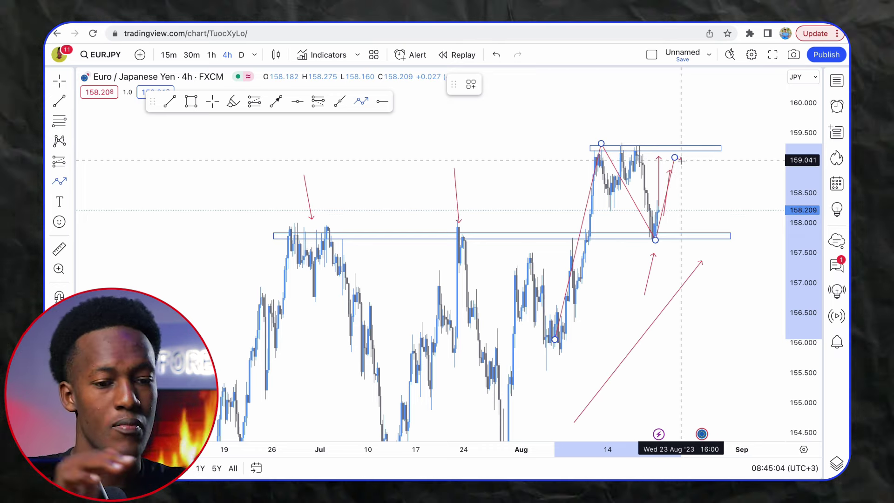
pyautogui.click(680, 160)
pyautogui.press('Delete')
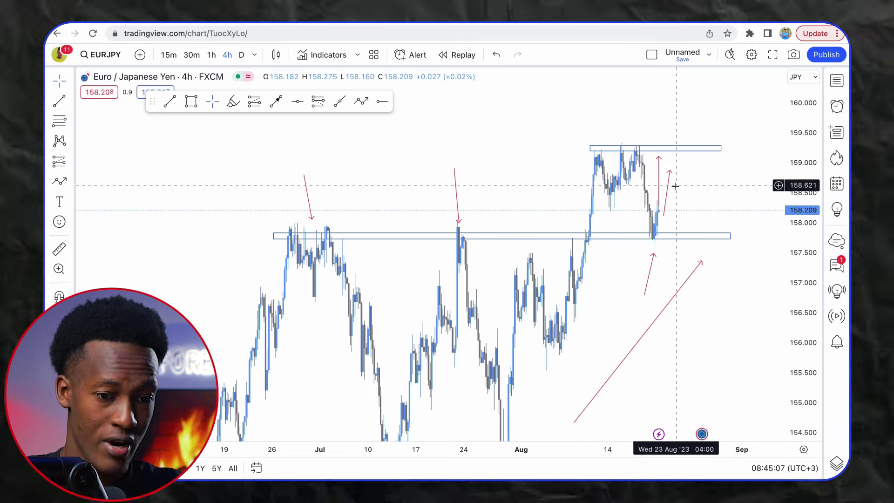
# Step: Delete the short slanted arrow beside the latest 4-hour candle and switch the chart to the 1-hour timeframe
pyautogui.click(668, 189)
pyautogui.press('Delete')
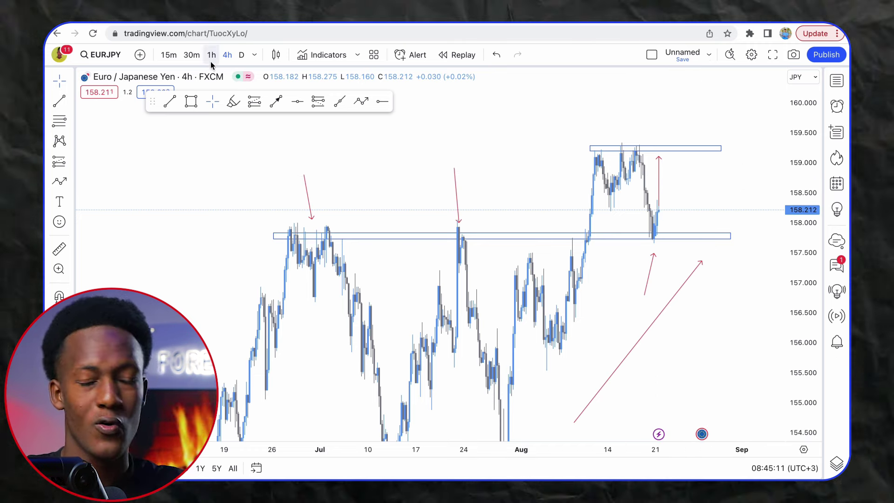
pyautogui.click(211, 60)
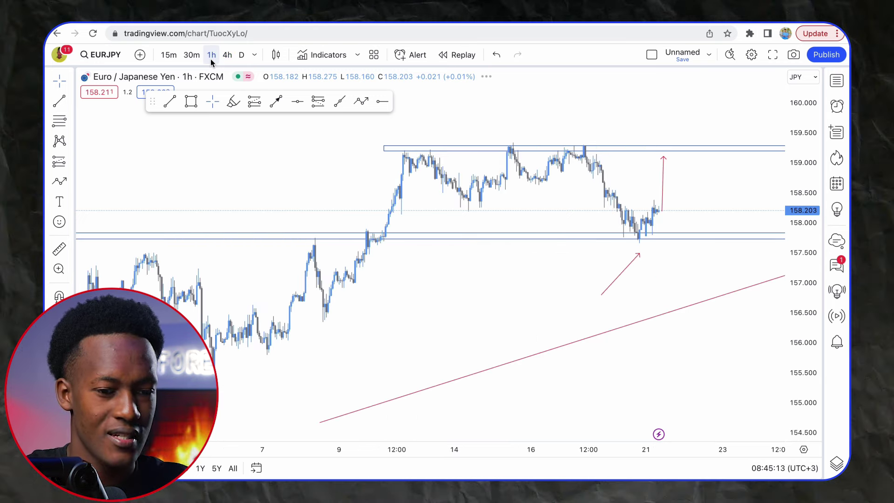
# Step: Shift the long uptrend arrow left so its tip sits at about 157.5, and enlarge the 1-hour price action between the zones
pyautogui.click(674, 311)
pyautogui.moveTo(674, 311); pyautogui.dragTo(582, 301)
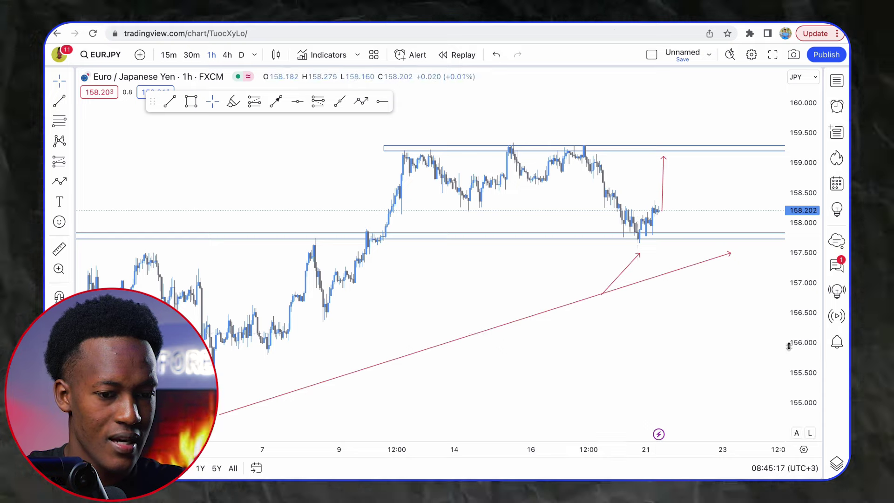
pyautogui.moveTo(809, 353); pyautogui.dragTo(808, 298)
pyautogui.moveTo(750, 180); pyautogui.dragTo(619, 250)
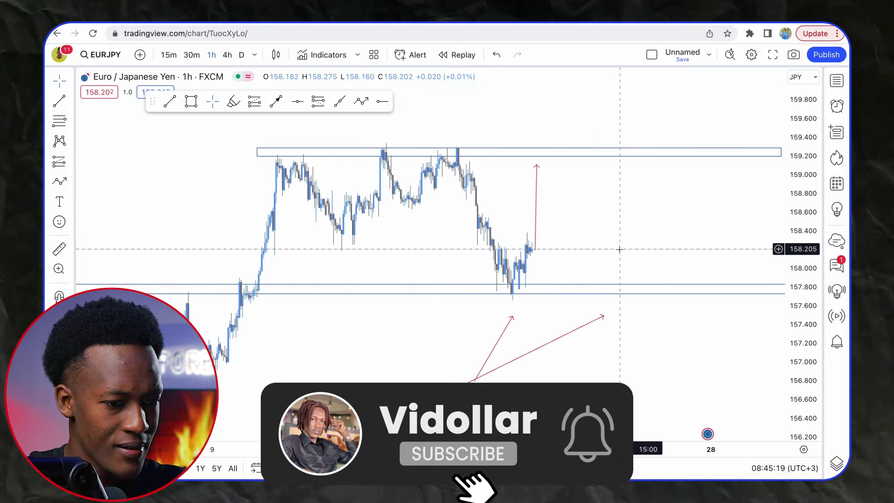
pyautogui.scroll(2, 327, 254)
pyautogui.scroll(2, 327, 254)
pyautogui.moveTo(408, 243); pyautogui.dragTo(553, 228)
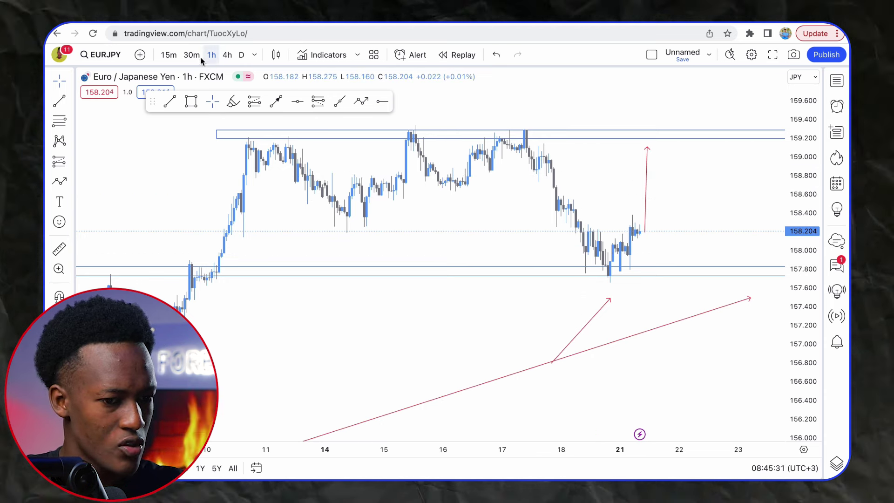
# Step: Switch to the 15-minute timeframe and draw a rising trend line beneath the recent lows, from about 157.63 to about 158.06
pyautogui.click(169, 55)
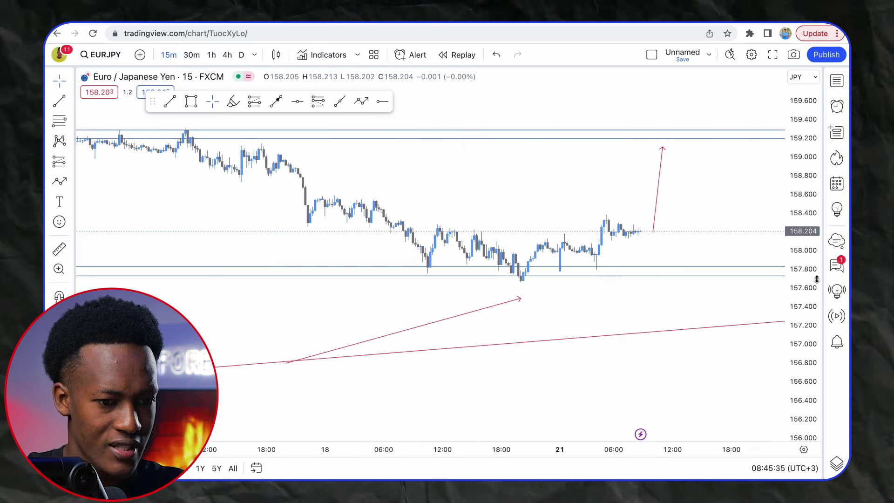
pyautogui.moveTo(808, 290); pyautogui.dragTo(800, 253)
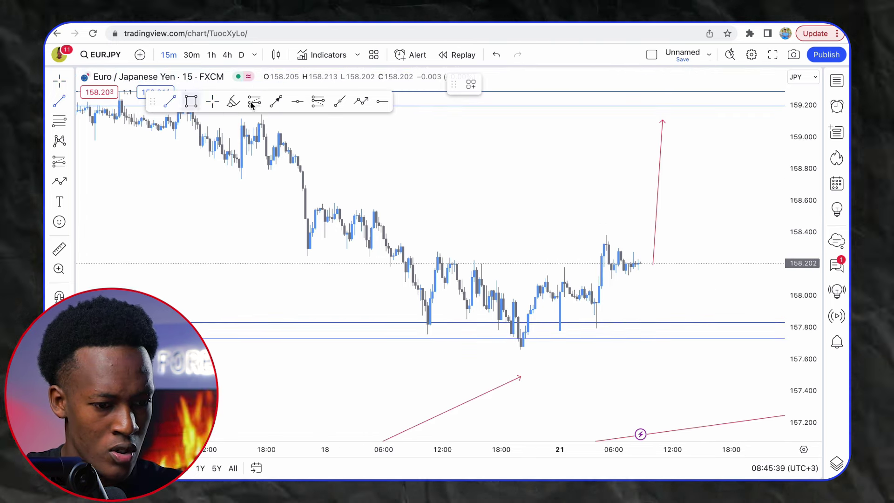
pyautogui.click(520, 354)
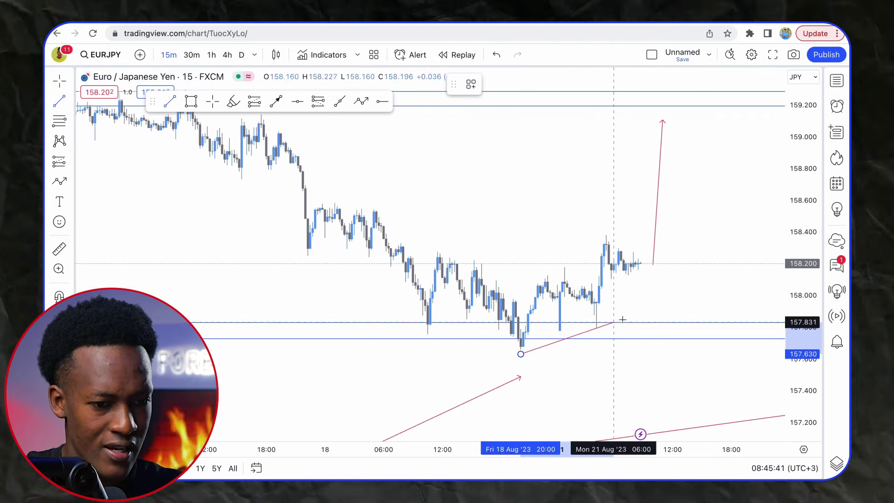
pyautogui.click(694, 286)
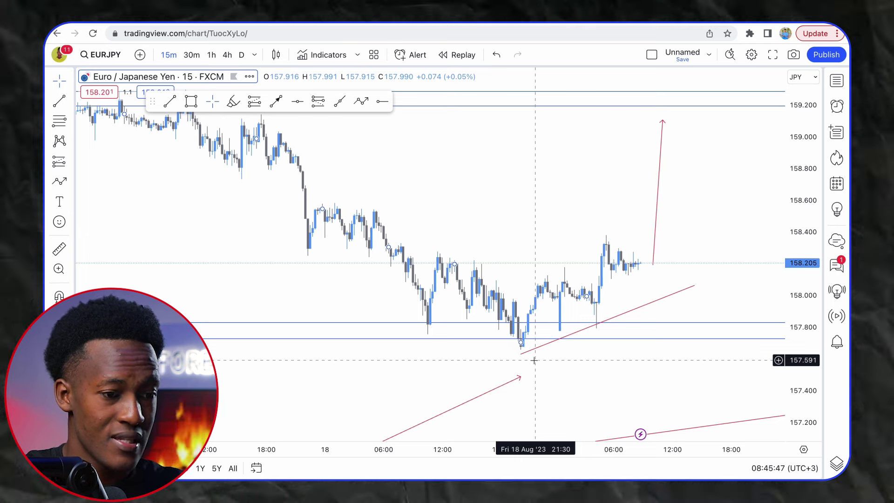
# Step: Draw a zigzag path along the recent swings from about 157.68, dipping to the trend line at about 157.98 and ending at about 158.68
pyautogui.click(361, 101)
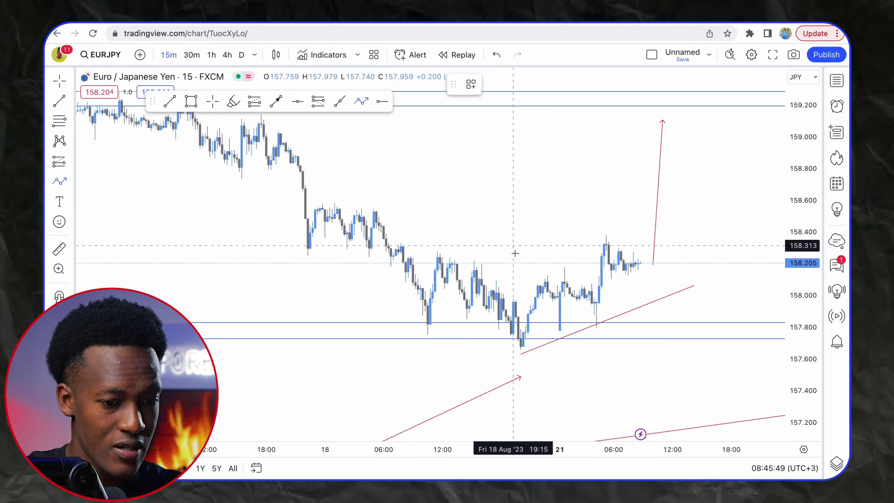
pyautogui.click(525, 346)
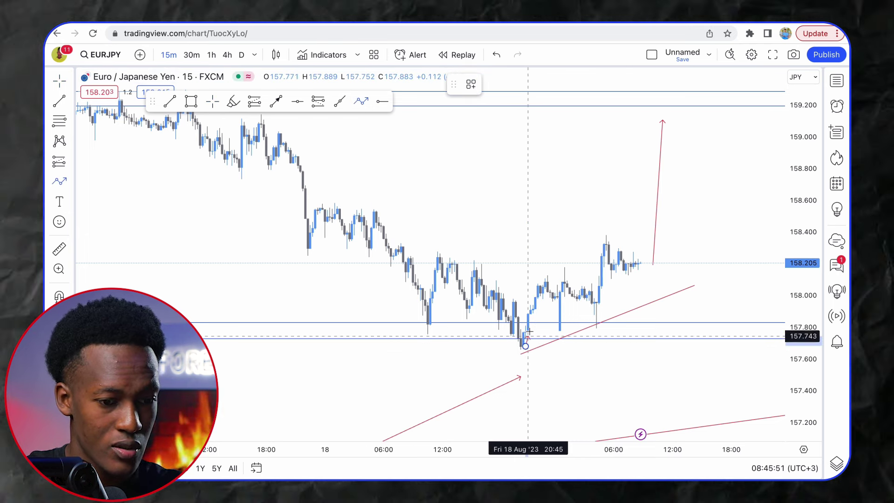
pyautogui.click(542, 282)
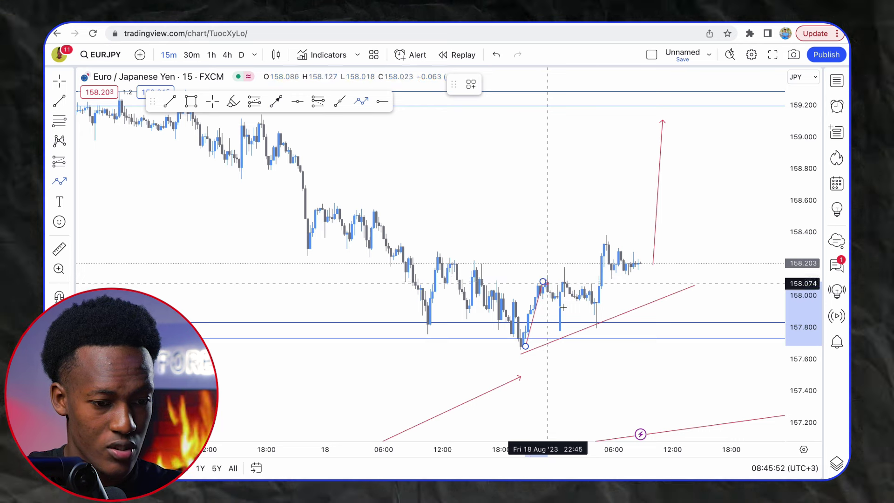
pyautogui.click(560, 335)
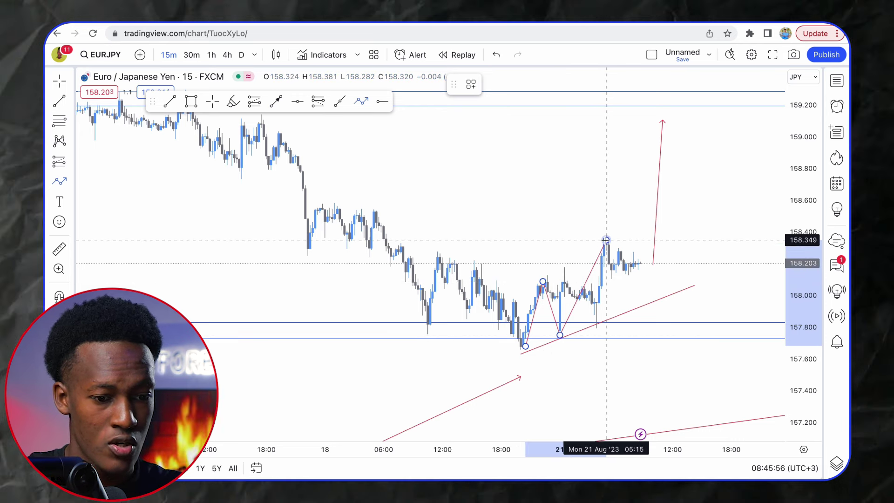
pyautogui.click(605, 240)
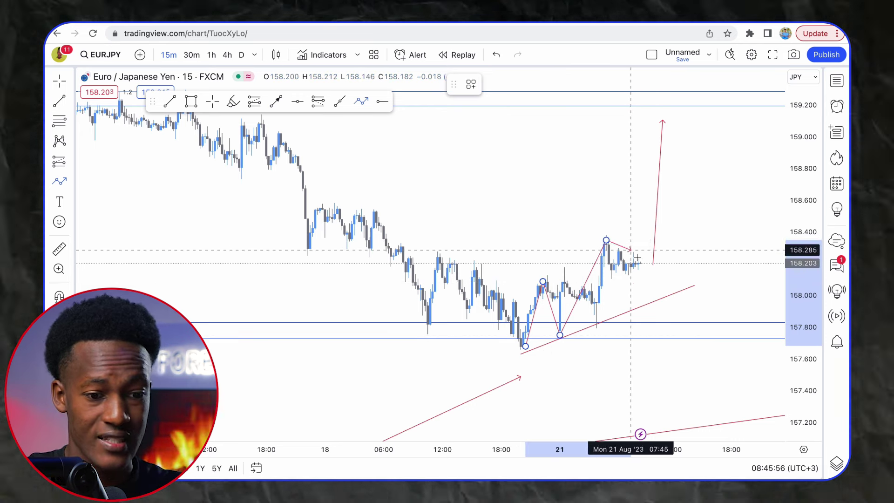
pyautogui.click(652, 299)
pyautogui.doubleClick(682, 188)
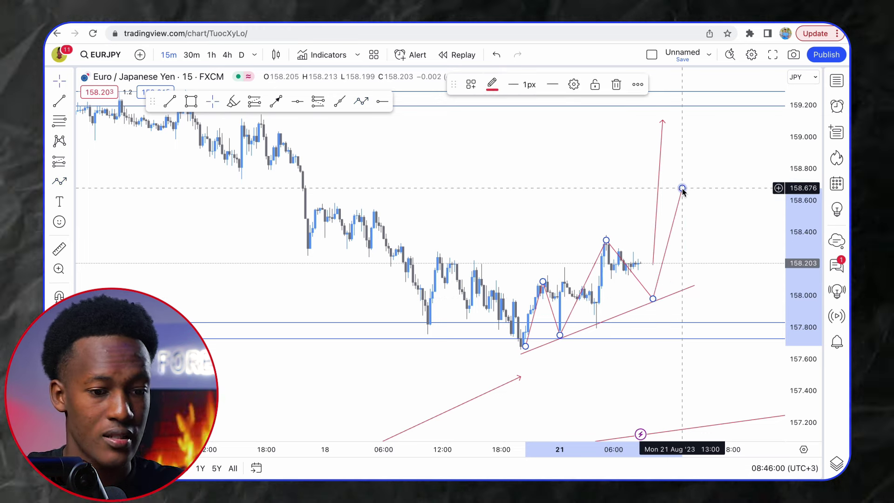
pyautogui.click(702, 265)
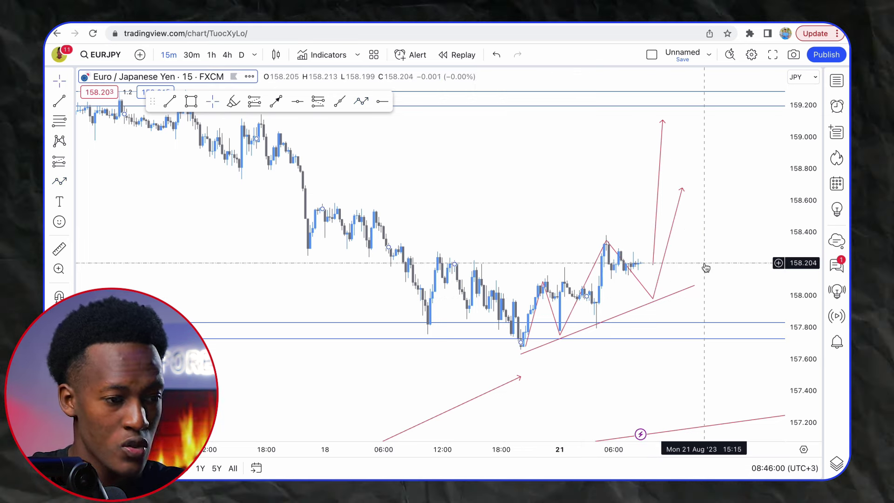
# Step: Create an alert on EURJPY named "buy alert" for the price crossing 157.192
pyautogui.click(835, 81)
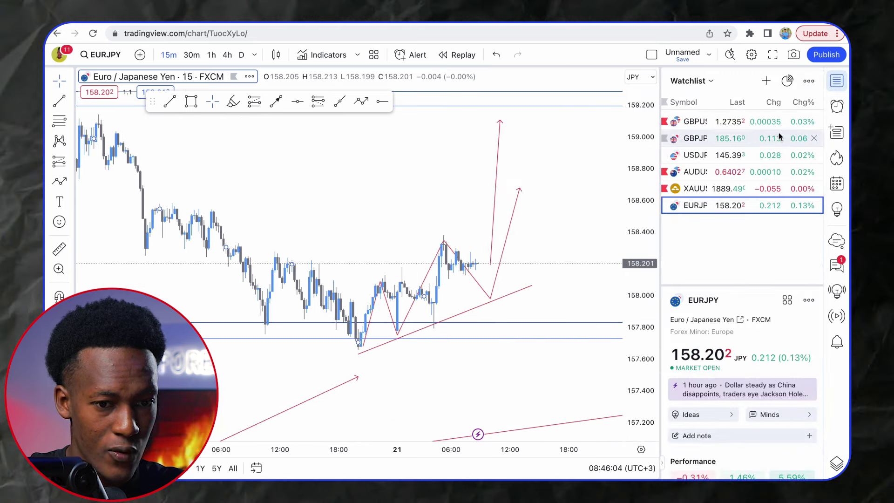
pyautogui.click(839, 112)
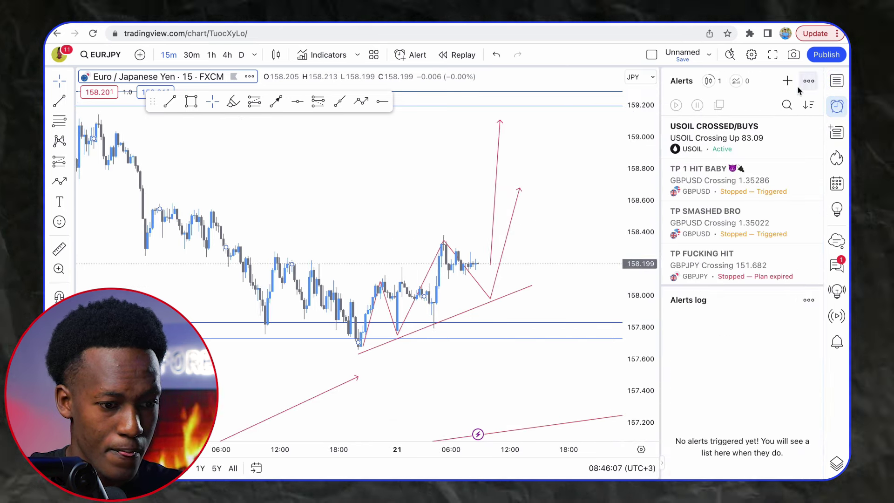
pyautogui.hotkey('alt', 'a')
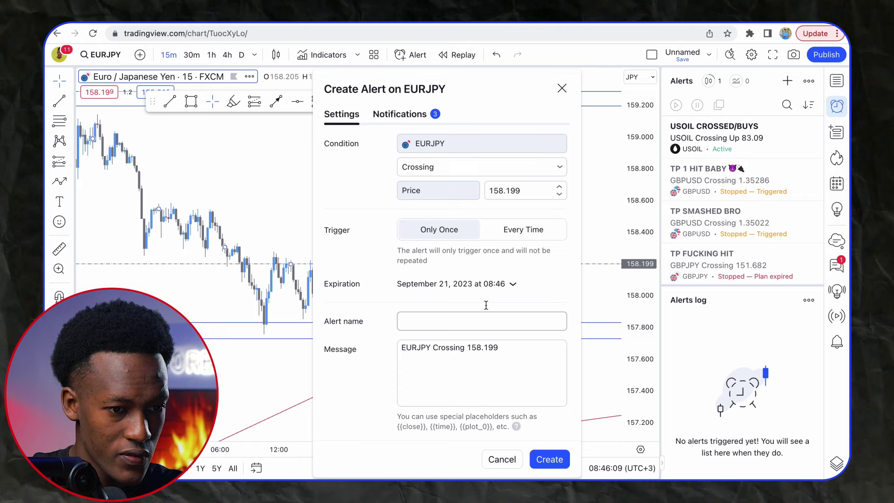
pyautogui.click(560, 88)
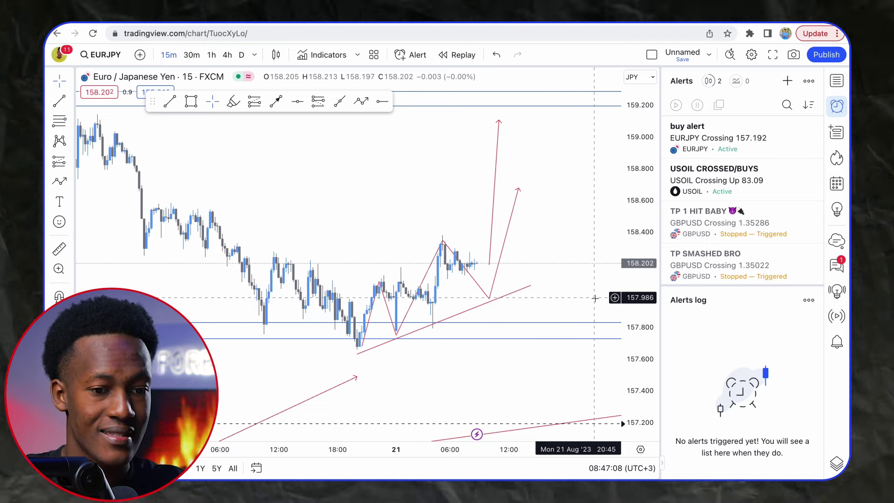
# Step: Set the price of the EURJPY buy alert to 157.986 and save the alert
pyautogui.moveTo(753, 146)
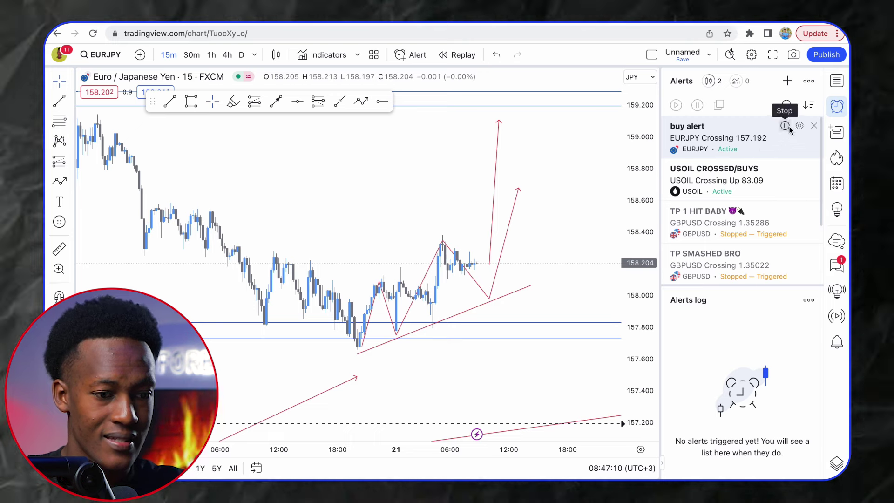
pyautogui.click(799, 126)
pyautogui.click(528, 188)
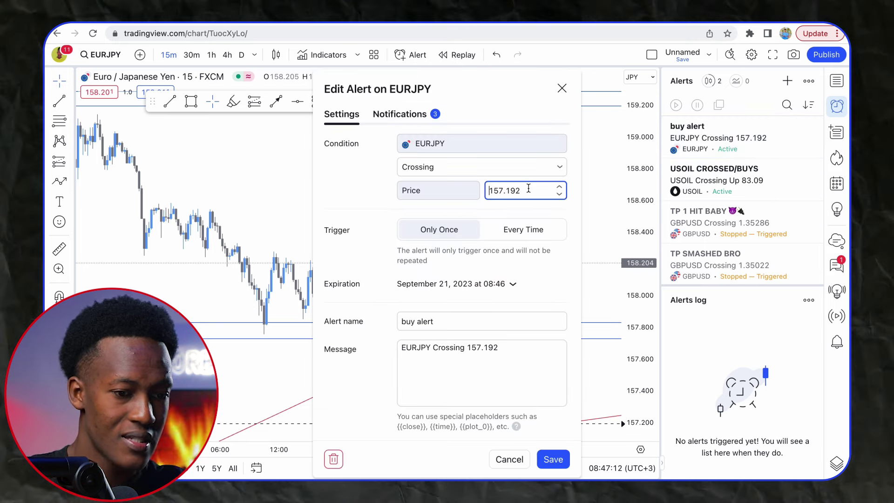
pyautogui.press('BackSpace')
pyautogui.press('BackSpace')
pyautogui.press('BackSpace')
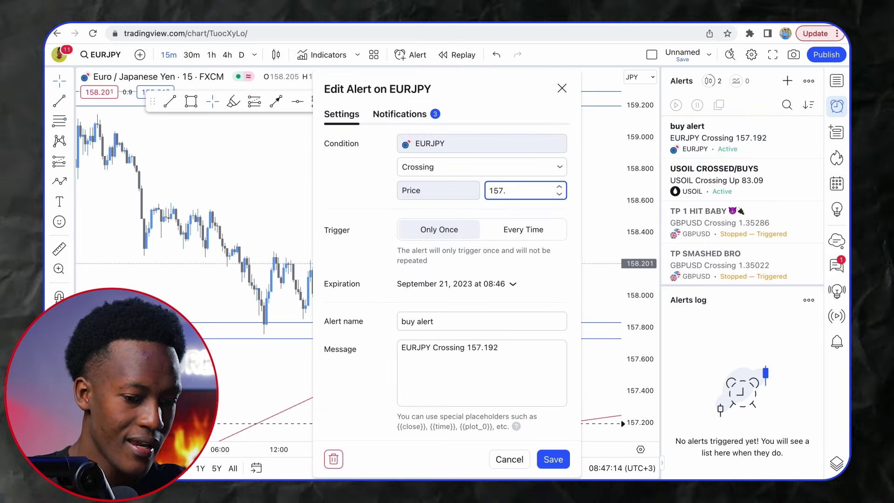
pyautogui.write('986')
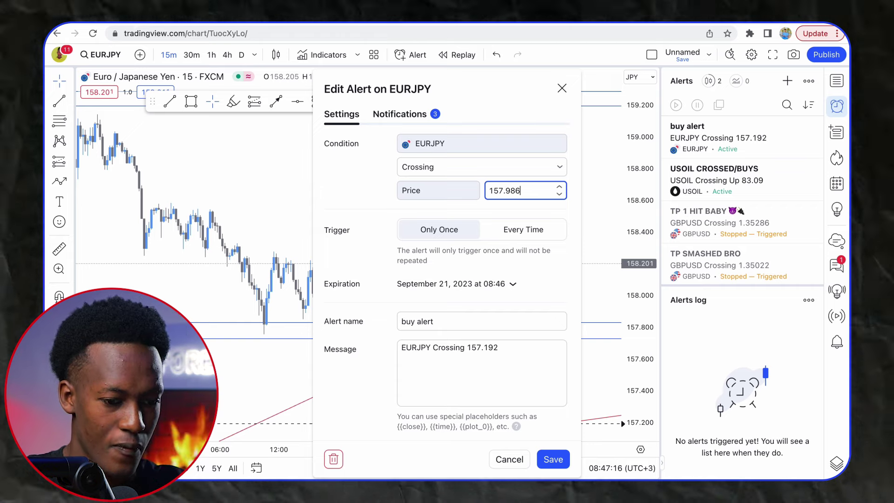
pyautogui.click(554, 459)
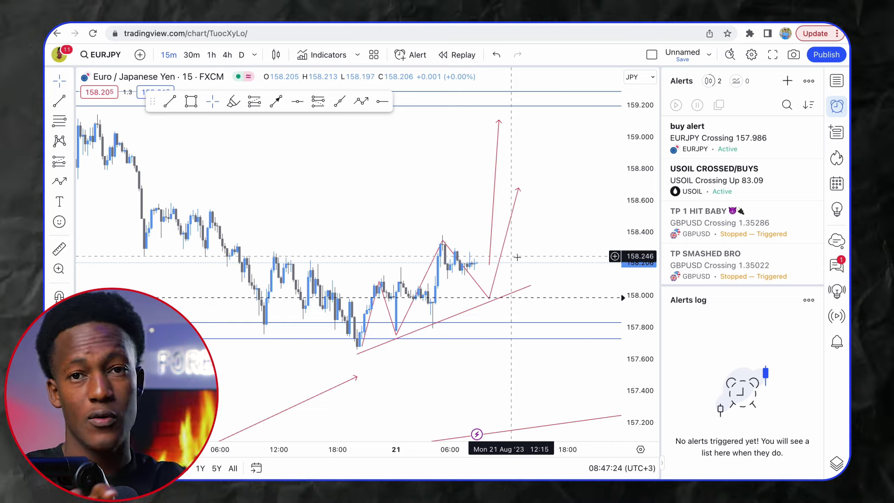
# Step: Delete the zigzag path drawn over the 15-minute swings and the expected bounce
pyautogui.click(496, 273)
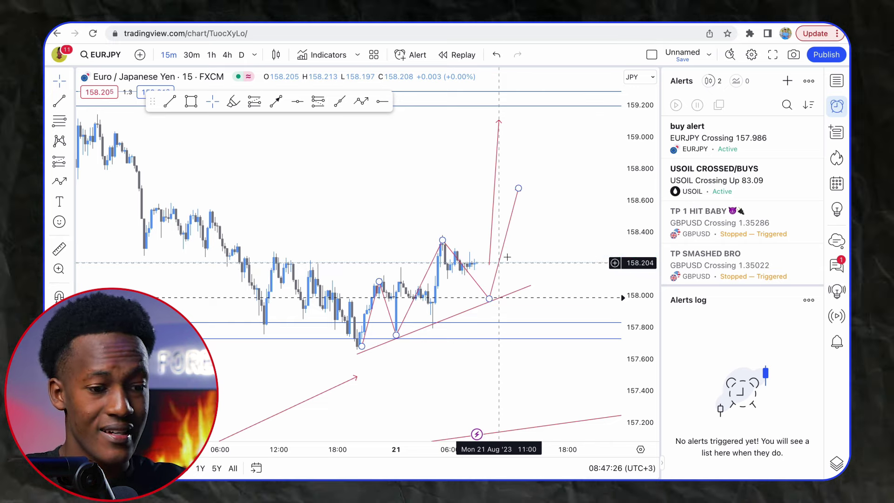
pyautogui.click(507, 257)
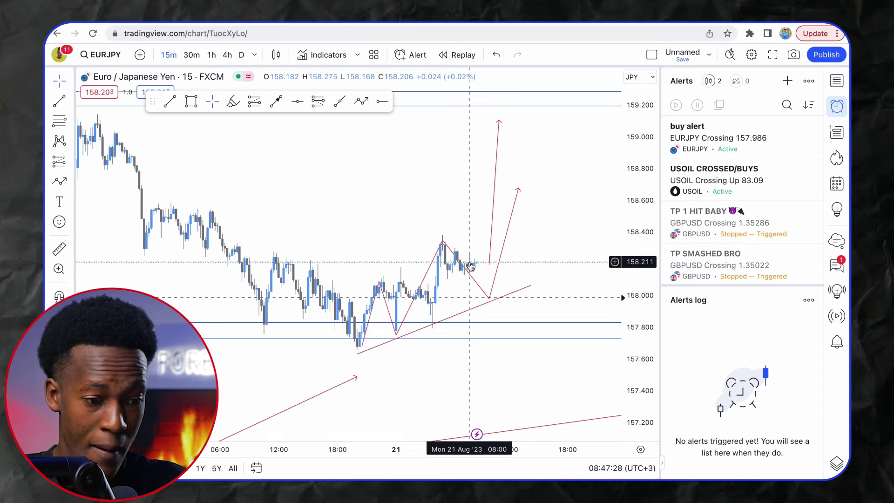
pyautogui.click(489, 297)
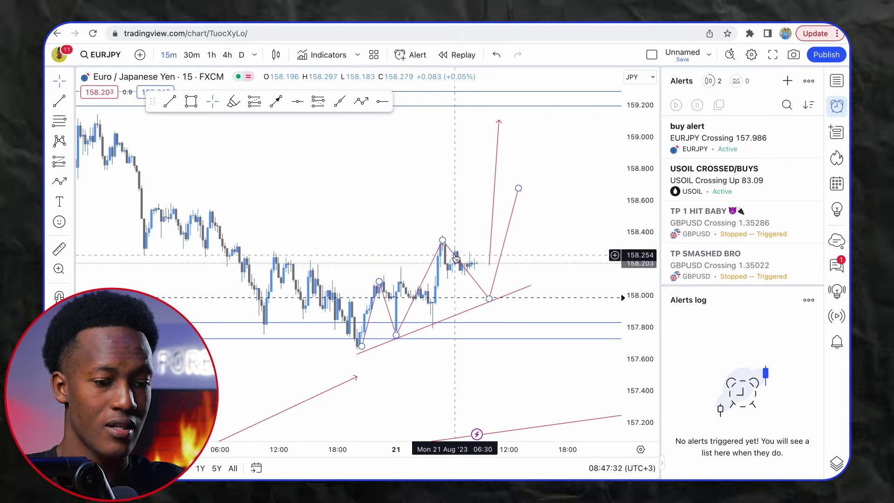
pyautogui.press('Delete')
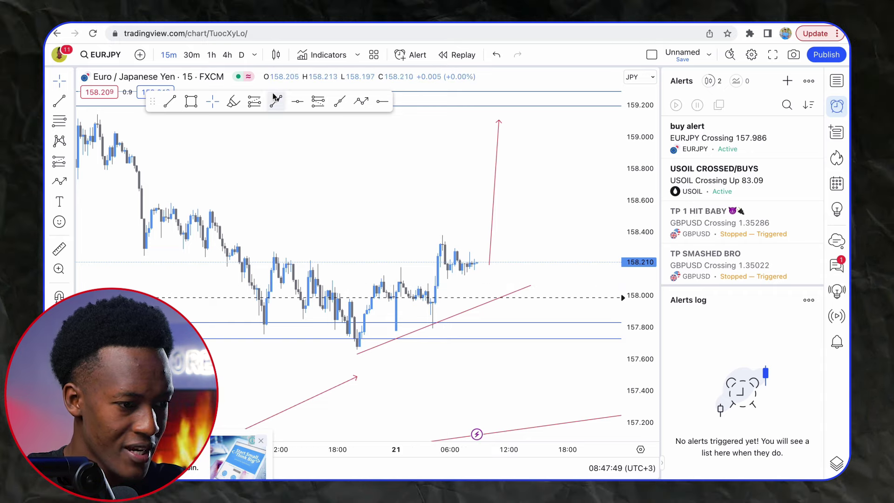
# Step: Draw a rising trend line above the recent 15-minute highs, from about 158.04 to about 158.49, opposite the lower trend line
pyautogui.click(169, 101)
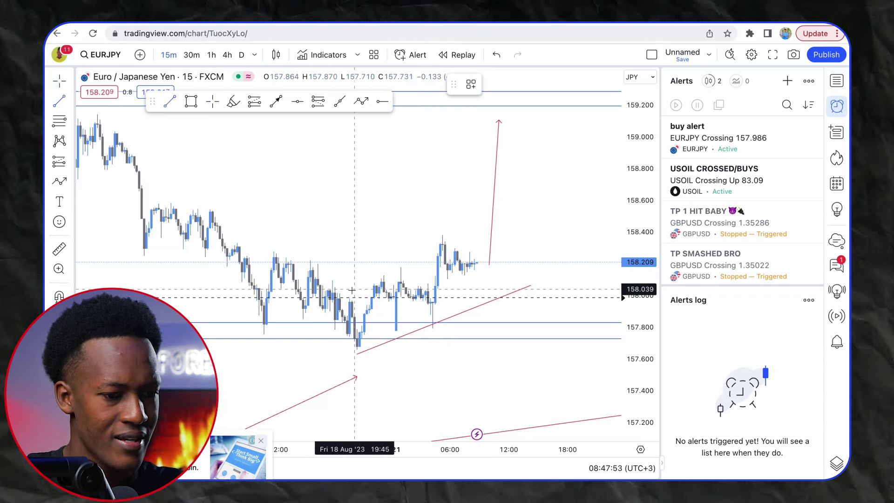
pyautogui.click(361, 288)
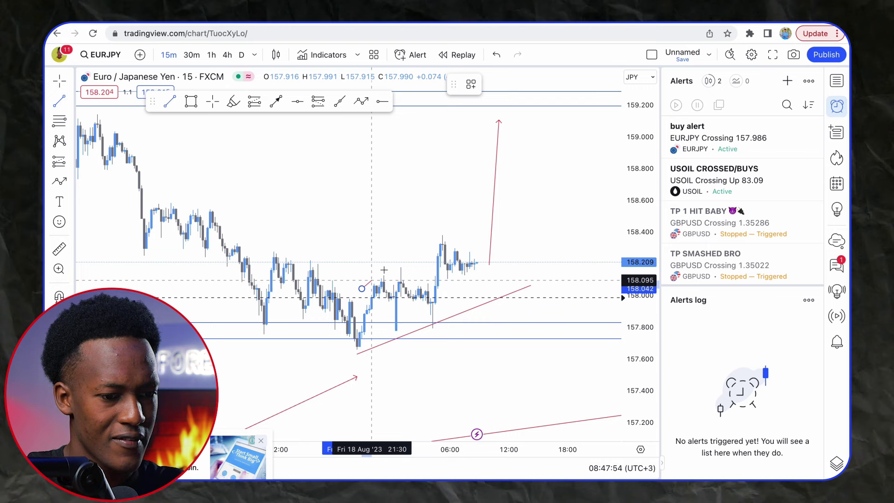
pyautogui.click(465, 218)
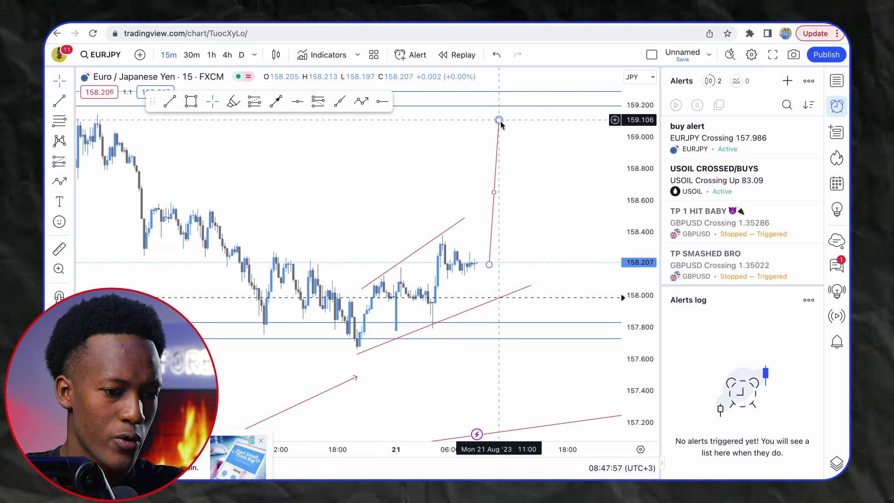
# Step: Draw a short upward arrow beside the latest 15-minute candles, ending at about 158.50, and delete it
pyautogui.moveTo(500, 121); pyautogui.dragTo(484, 217)
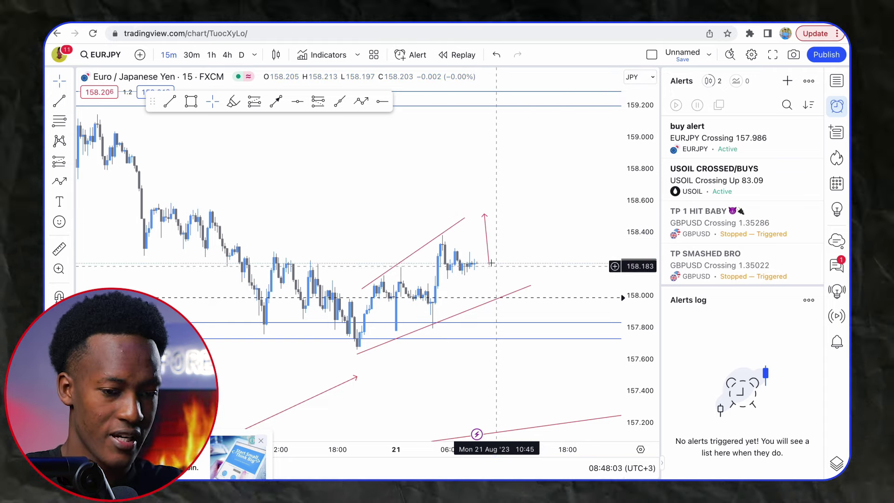
pyautogui.click(489, 262)
pyautogui.press('Delete')
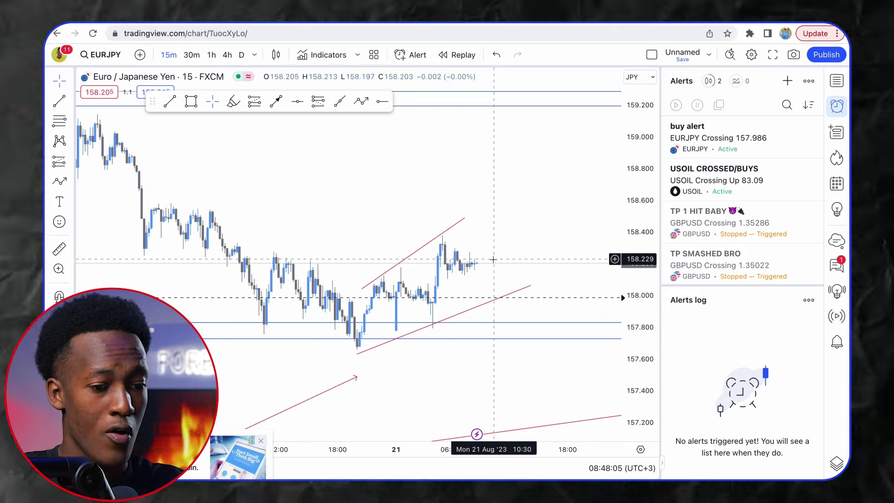
# Step: Switch the EURJPY chart to the 30-minute timeframe and examine the price between the two rising trend lines
pyautogui.scroll(-3, 227, 125)
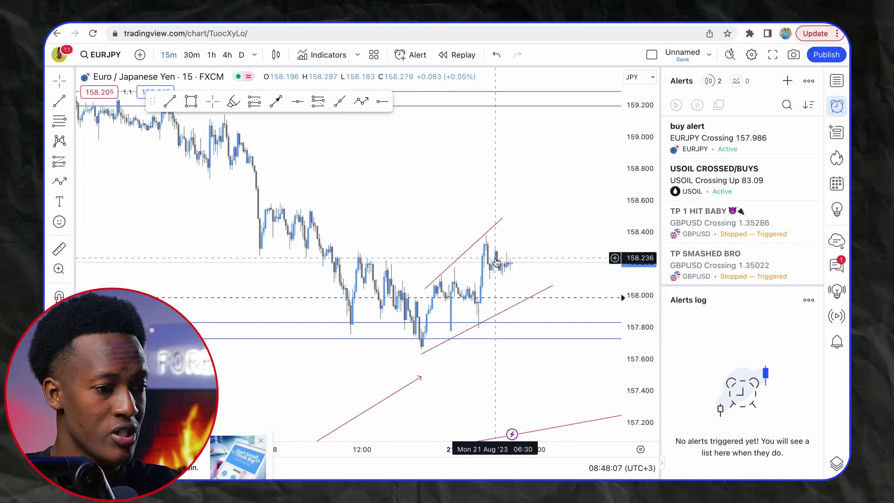
pyautogui.click(192, 55)
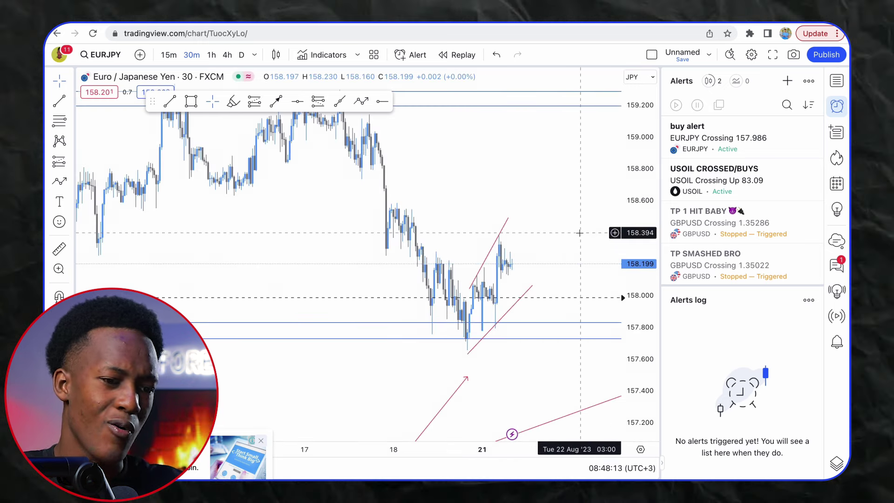
pyautogui.scroll(3, 579, 232)
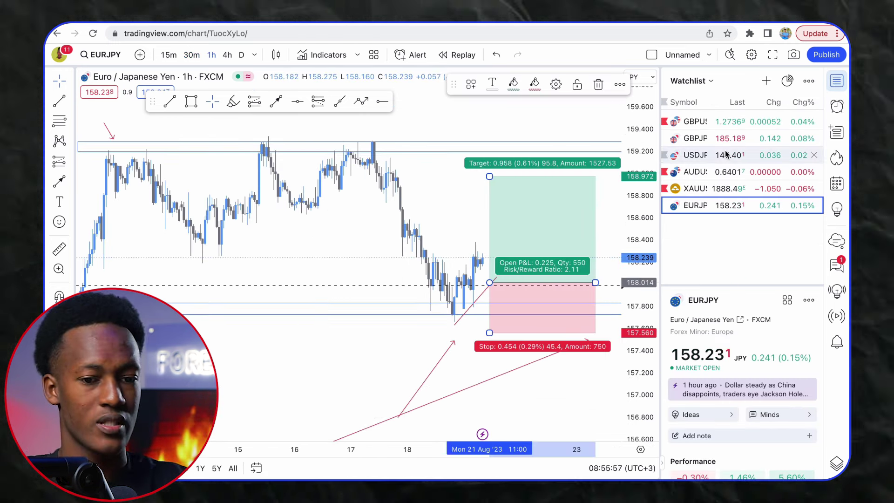
# Step: Open the GBPJPY chart and draw a rising arrow below the August uptrend, from about 181.09 to about 184.90
pyautogui.click(717, 138)
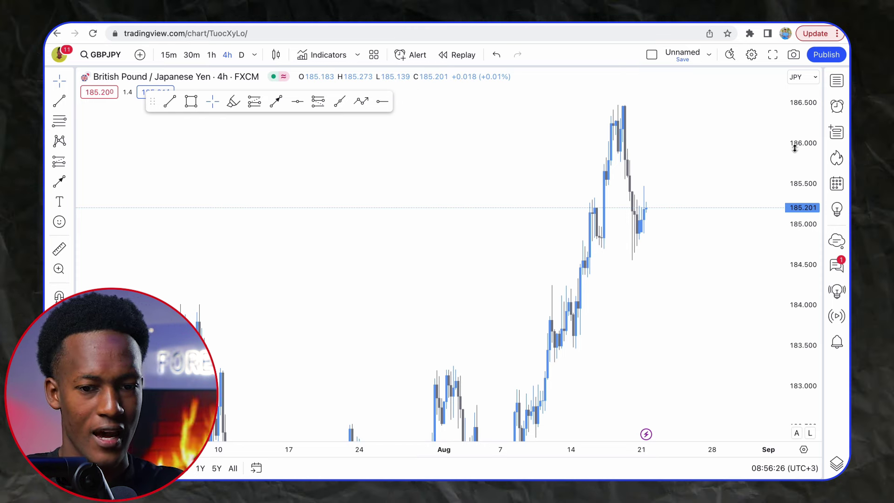
pyautogui.moveTo(784, 186); pyautogui.dragTo(782, 293)
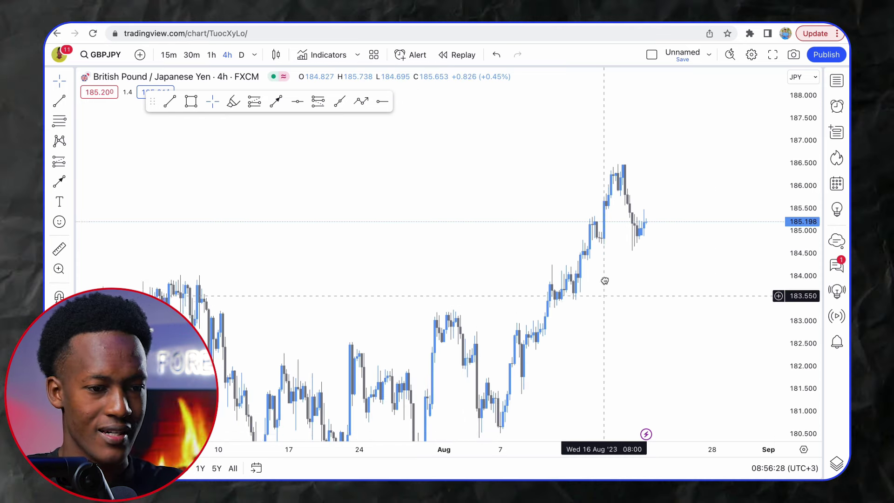
pyautogui.click(275, 101)
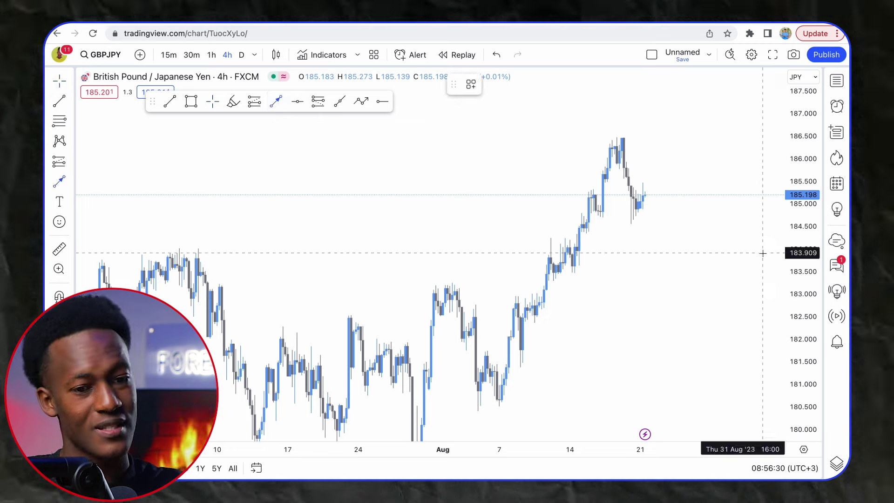
pyautogui.click(555, 381)
pyautogui.click(664, 209)
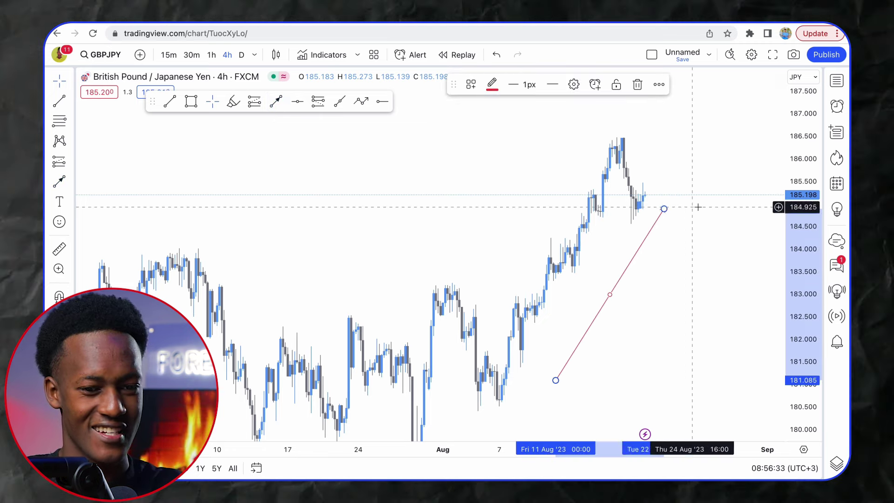
pyautogui.click(700, 207)
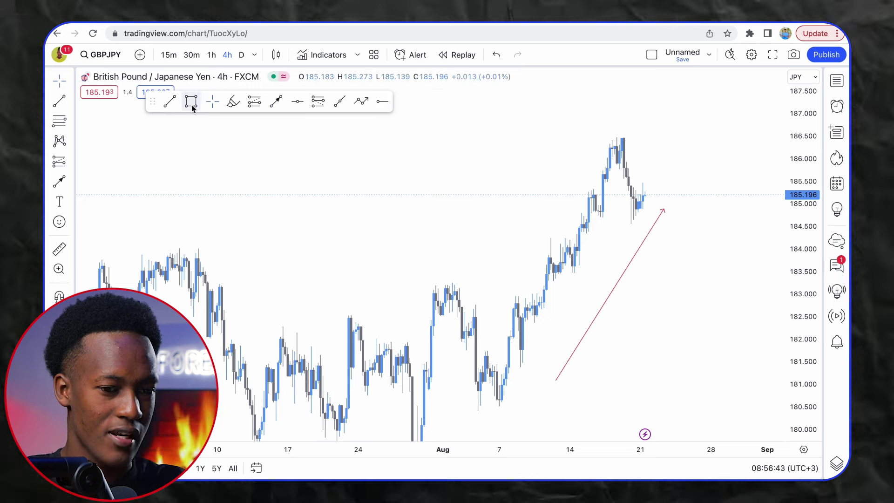
# Step: Draw a thin rectangle over the mid-August highs as a resistance zone, from about 186.40 to about 186.60
pyautogui.click(191, 103)
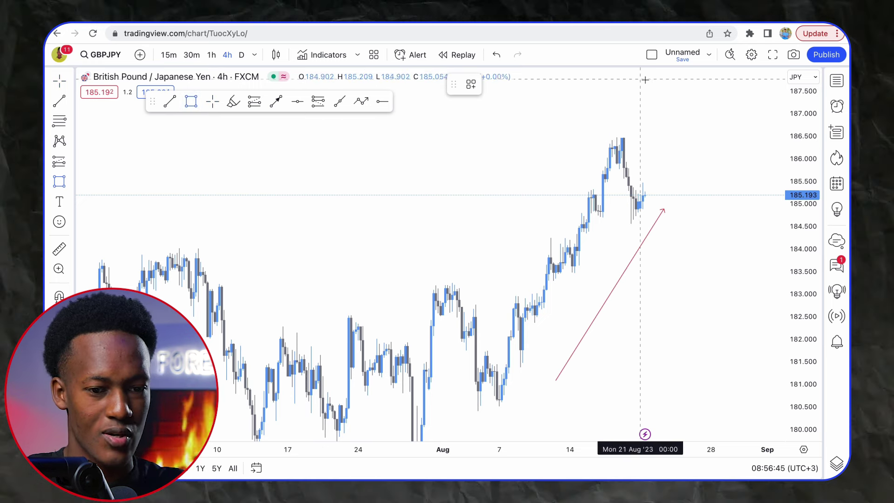
pyautogui.click(611, 141)
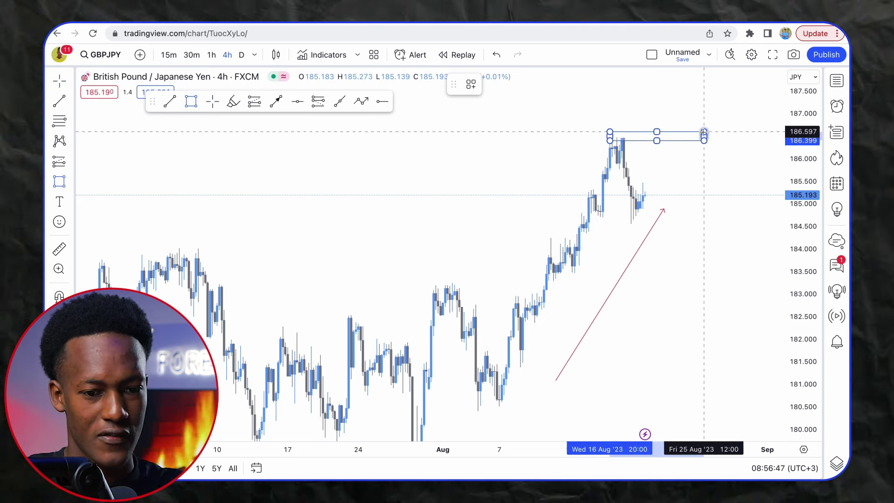
pyautogui.click(703, 132)
pyautogui.click(719, 159)
# Step: Draw a zigzag path along the 4-hour swings from the 7 August low, ending with an expected rise to about 186.18
pyautogui.hscroll(5, 607, 223)
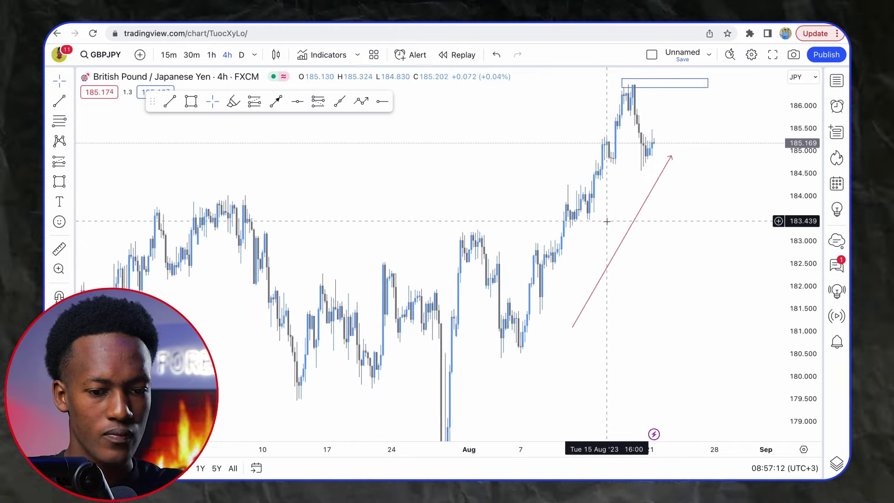
pyautogui.scroll(2, 517, 209)
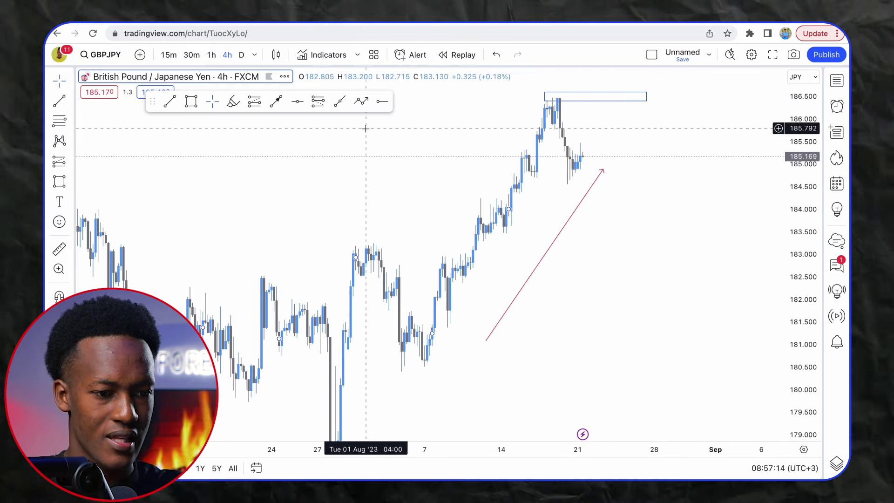
pyautogui.click(361, 101)
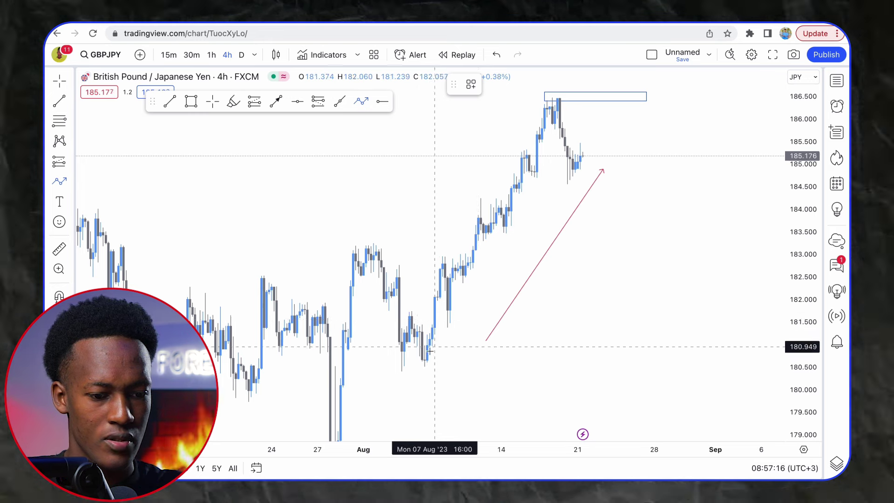
pyautogui.click(416, 357)
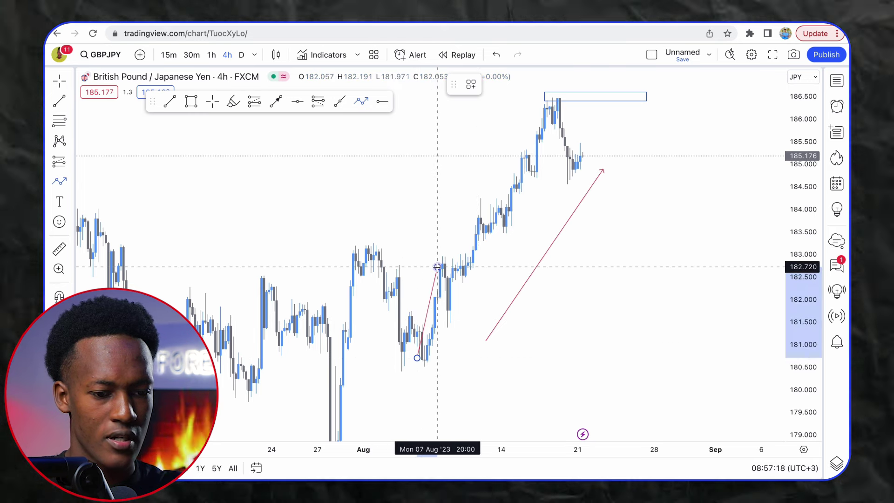
pyautogui.click(437, 267)
pyautogui.click(452, 311)
pyautogui.click(472, 223)
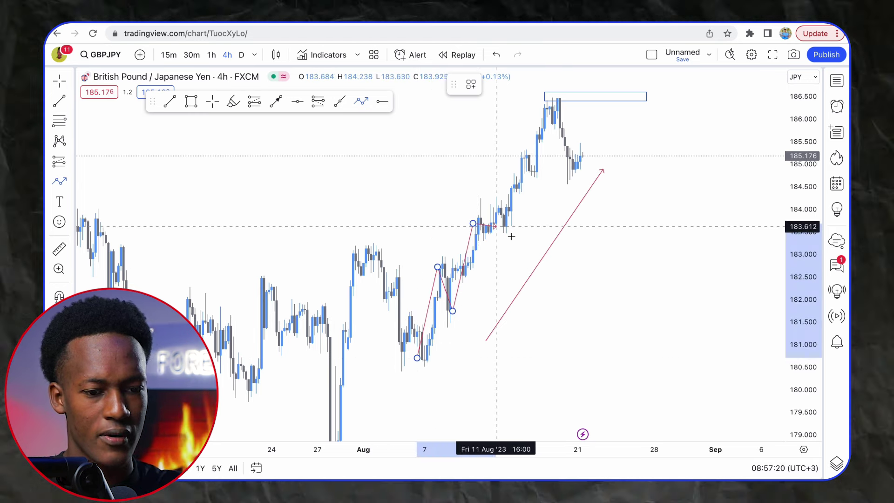
pyautogui.click(518, 242)
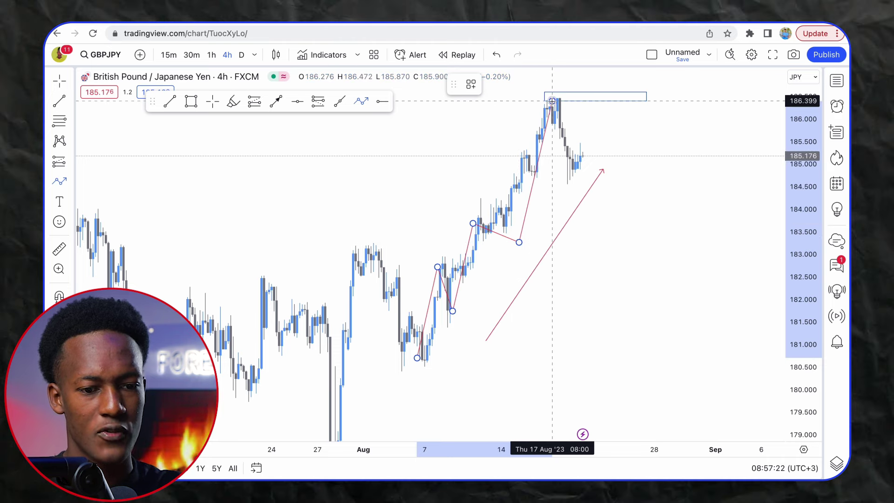
pyautogui.click(552, 101)
pyautogui.click(572, 177)
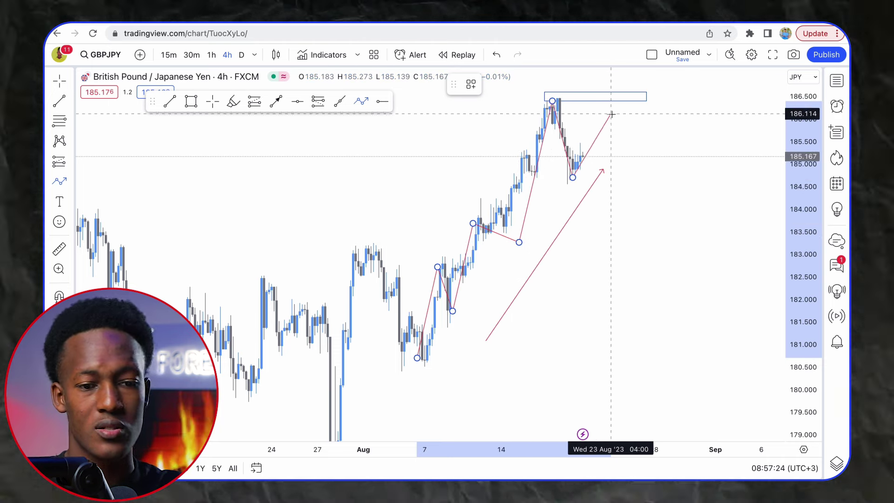
pyautogui.click(604, 111)
pyautogui.click(628, 110)
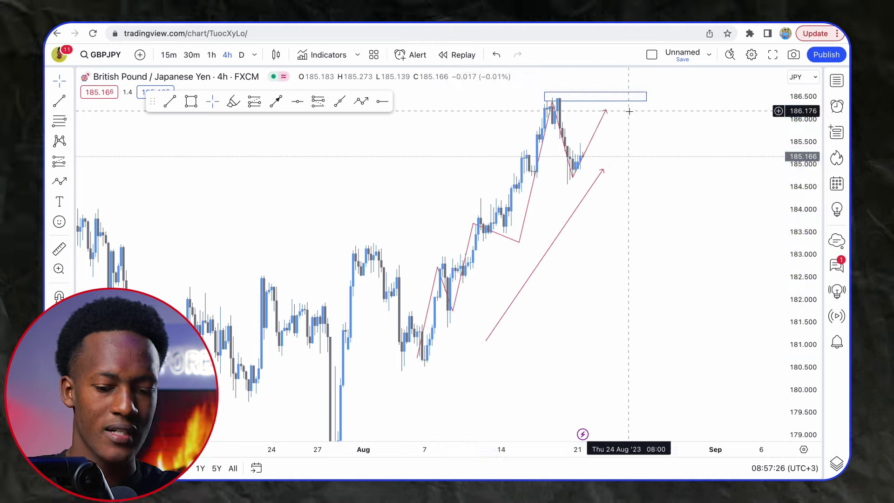
# Step: Delete the zigzag path drawn over the 4-hour swings
pyautogui.click(599, 121)
pyautogui.press('Delete')
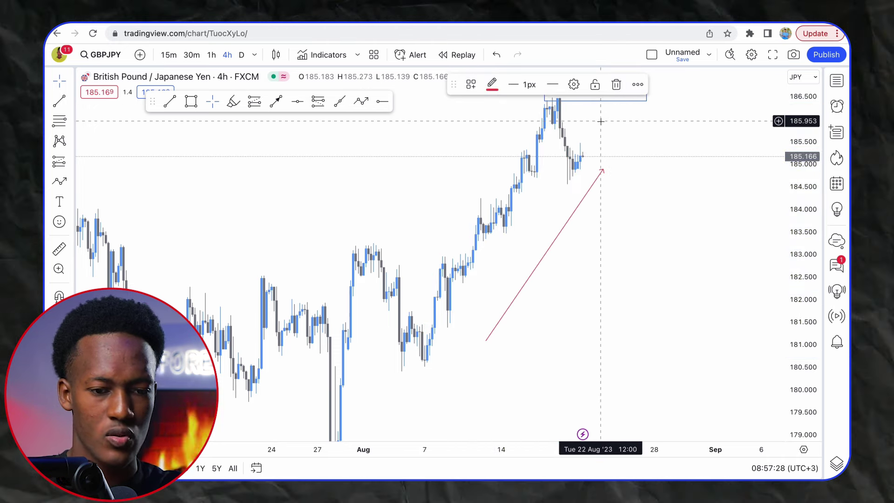
# Step: Switch GBPJPY to the 1-hour timeframe and place a horizontal ray at 184.615 from the low around 18 August
pyautogui.click(210, 61)
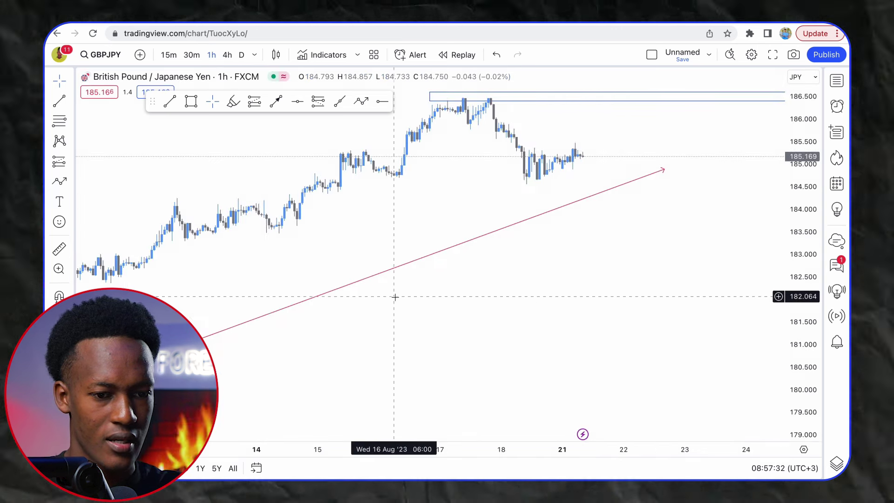
pyautogui.scroll(-3, 522, 259)
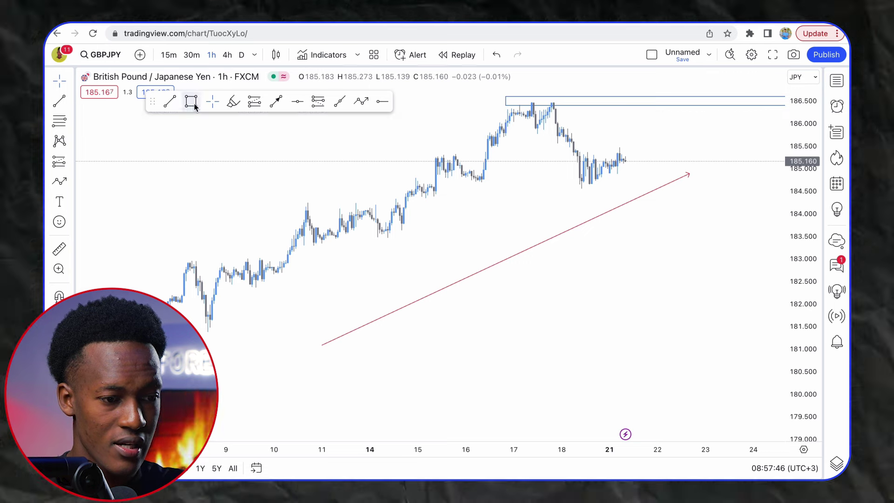
pyautogui.click(376, 105)
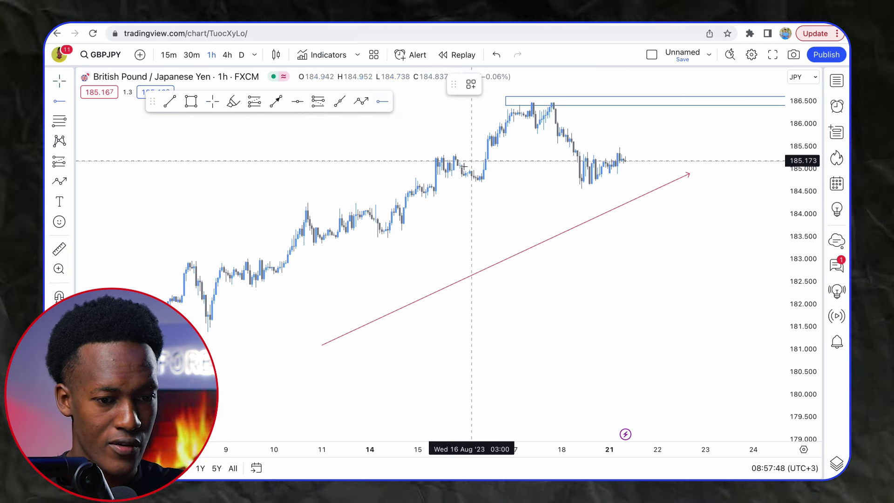
pyautogui.click(579, 185)
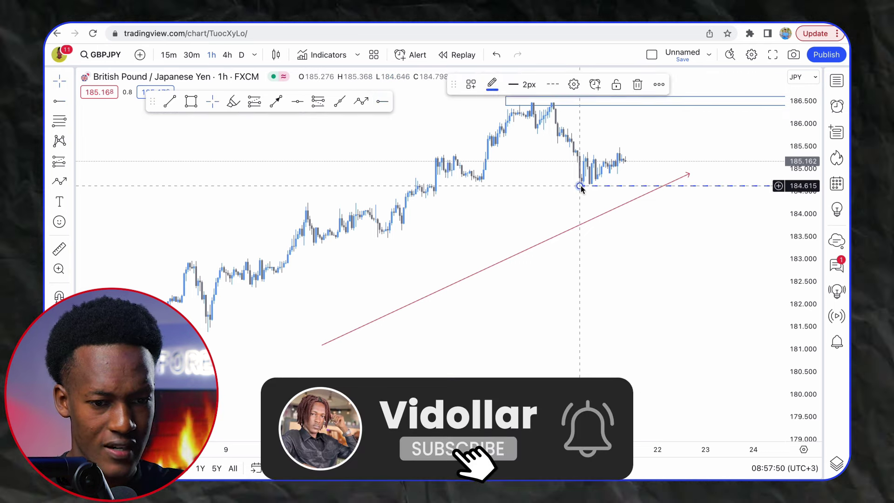
pyautogui.click(355, 127)
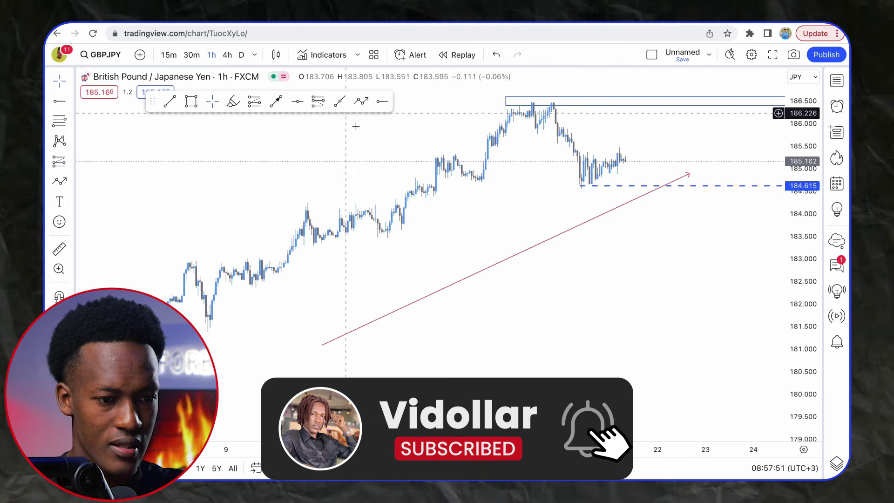
# Step: Draw a falling arrow along the recent drop, from about 186.33 down to the horizontal ray
pyautogui.click(276, 101)
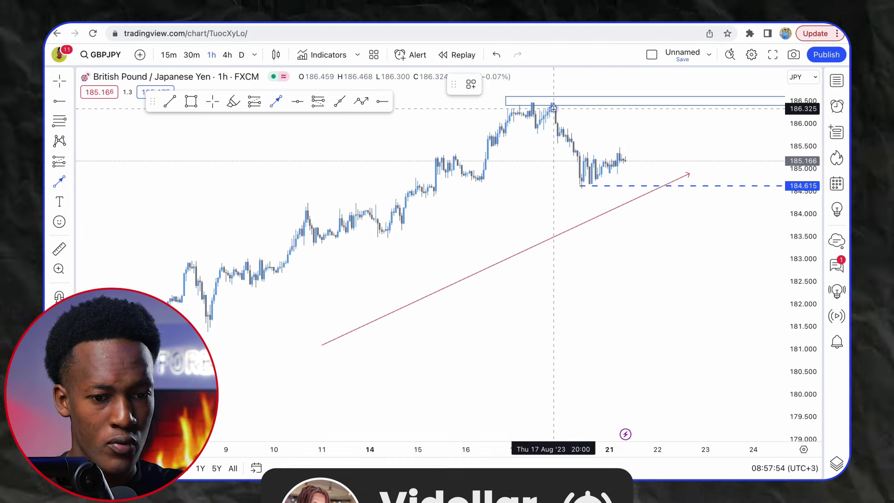
pyautogui.click(553, 109)
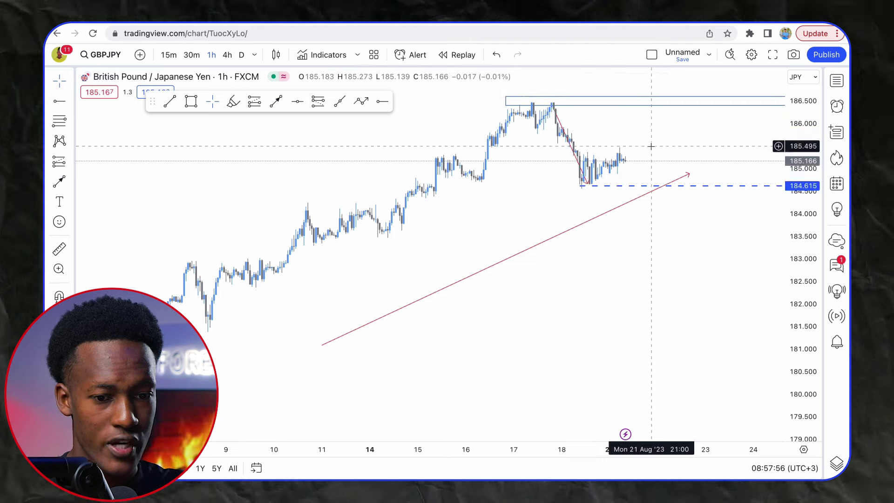
pyautogui.click(361, 101)
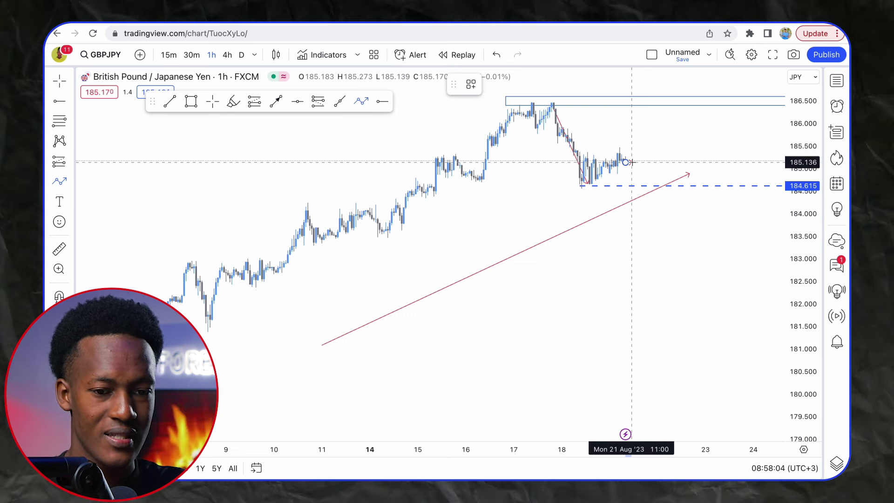
pyautogui.doubleClick(632, 162)
pyautogui.press('Delete')
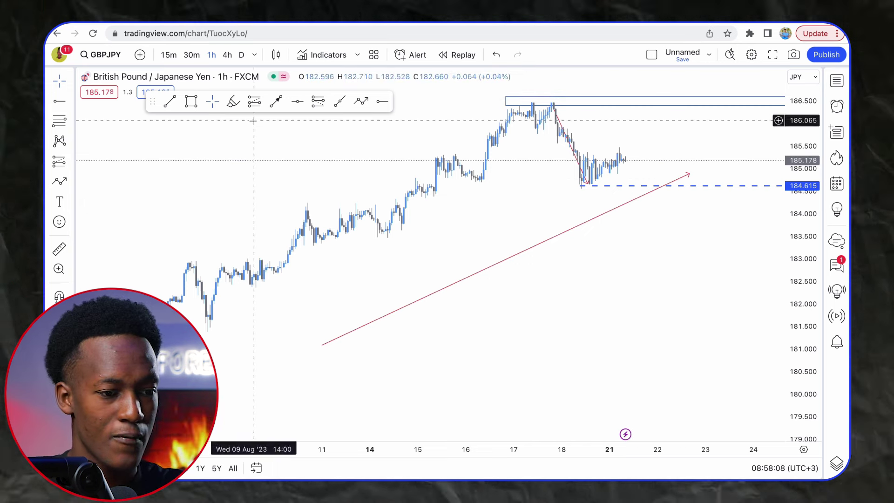
# Step: Draw a small rectangle just after the latest 1-hour candles, from about 185.14 to about 185.70, and delete it
pyautogui.click(191, 101)
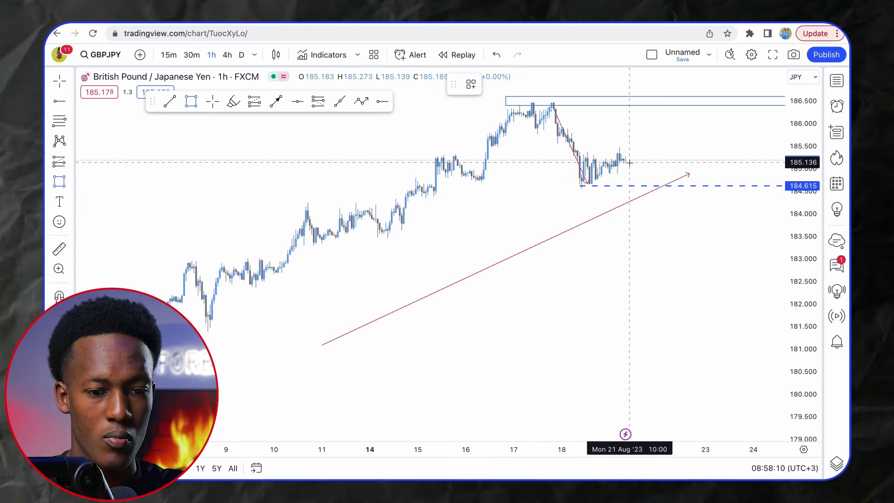
pyautogui.click(628, 162)
pyautogui.click(640, 137)
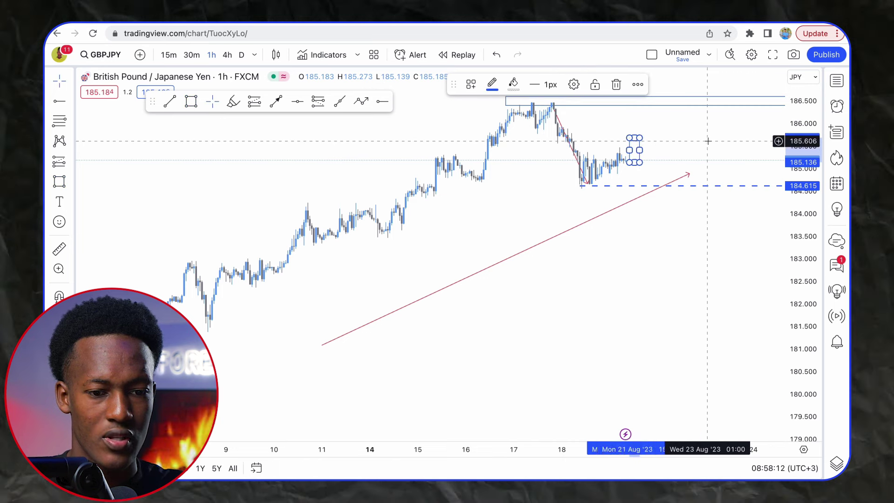
pyautogui.click(658, 166)
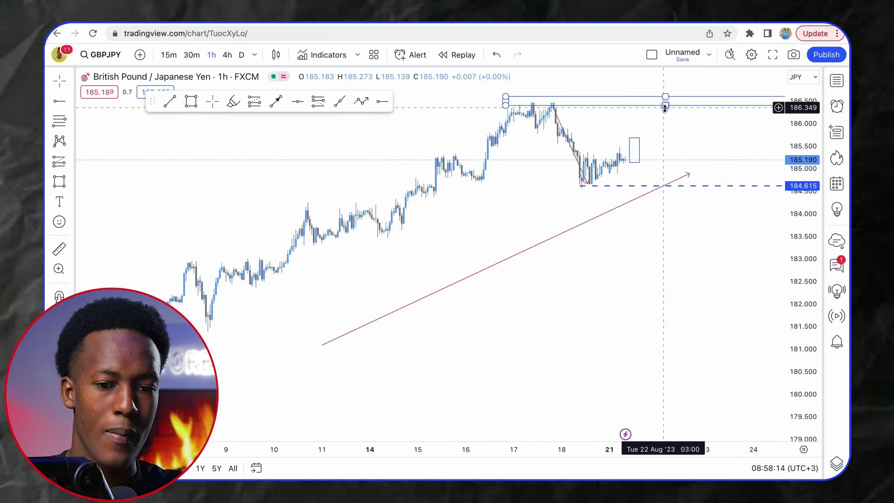
pyautogui.click(640, 148)
pyautogui.press('Delete')
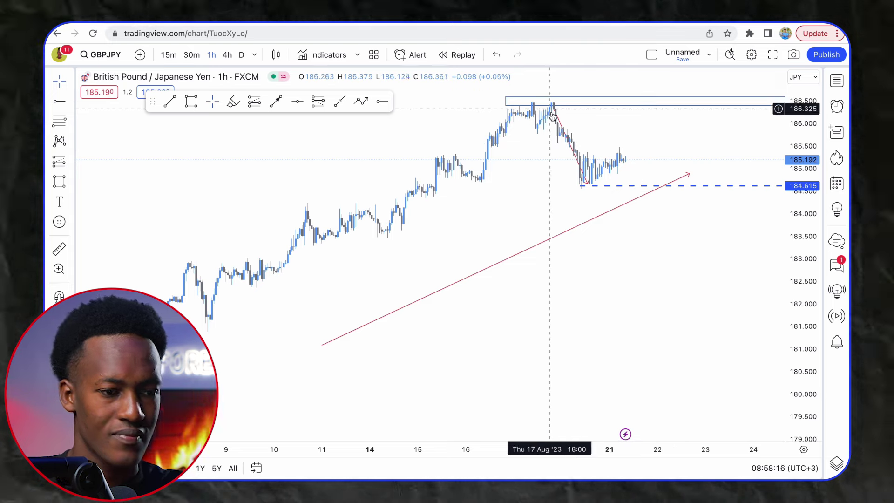
# Step: Switch GBPJPY to the 15-minute timeframe and draw a rising trend line under the recent lows, from about 184.587 to about 185.111
pyautogui.click(174, 56)
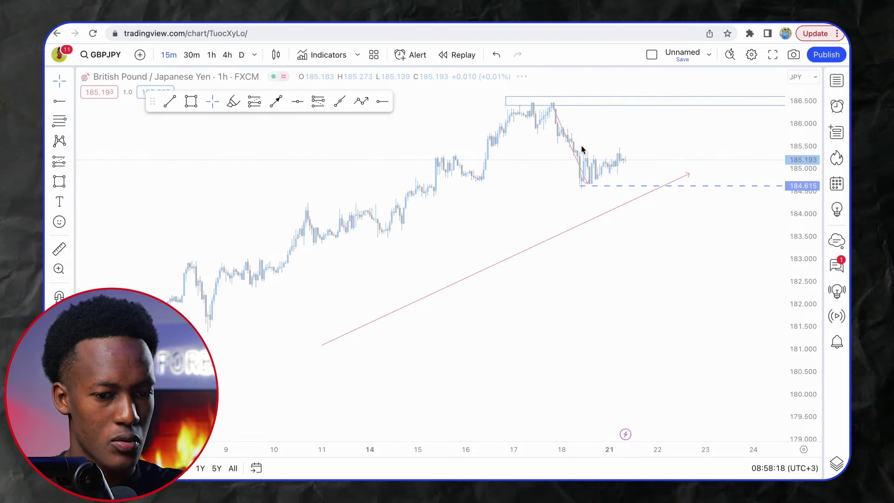
pyautogui.moveTo(814, 345); pyautogui.dragTo(813, 260)
pyautogui.moveTo(656, 161); pyautogui.dragTo(637, 299)
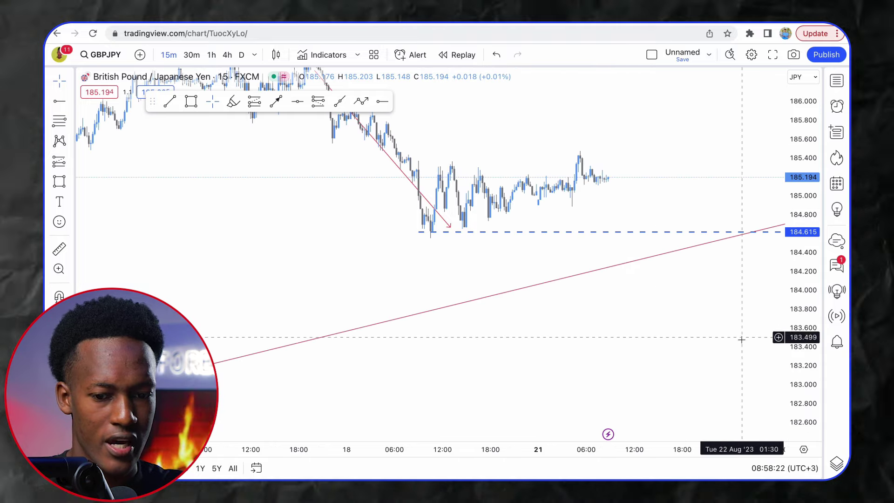
pyautogui.moveTo(799, 348); pyautogui.dragTo(779, 232)
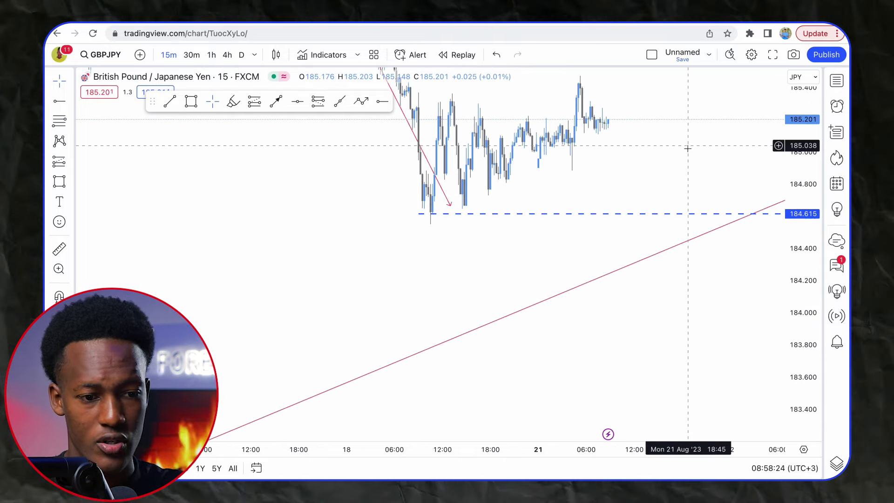
pyautogui.moveTo(686, 146); pyautogui.dragTo(678, 233)
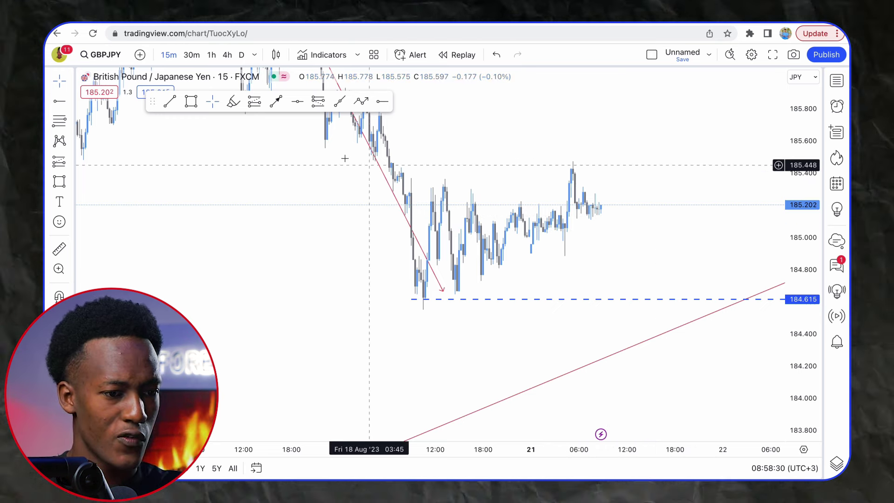
pyautogui.click(171, 105)
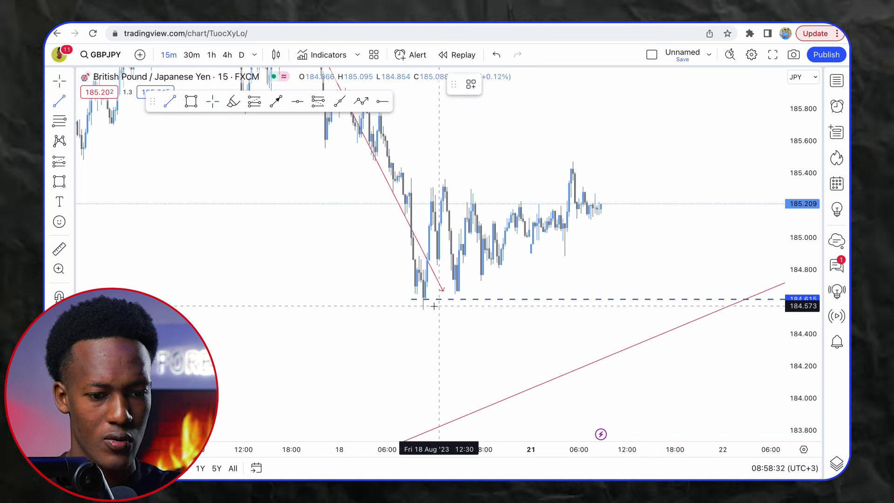
pyautogui.click(423, 304)
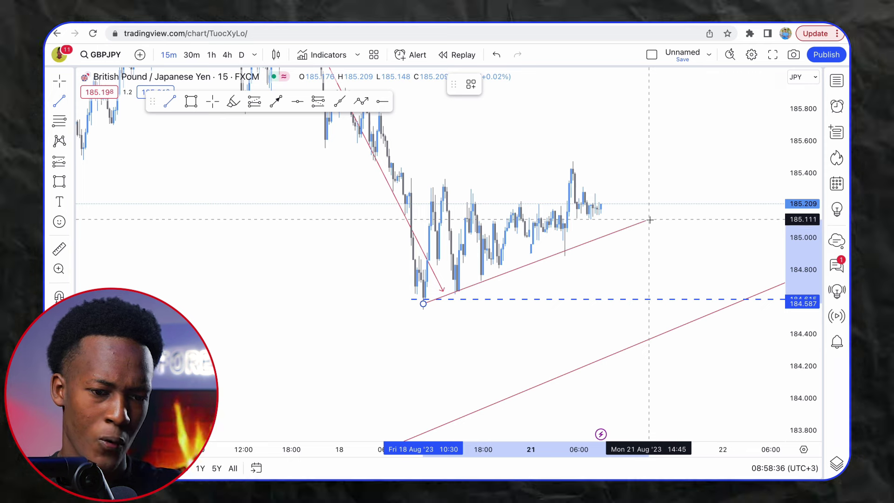
pyautogui.click(650, 219)
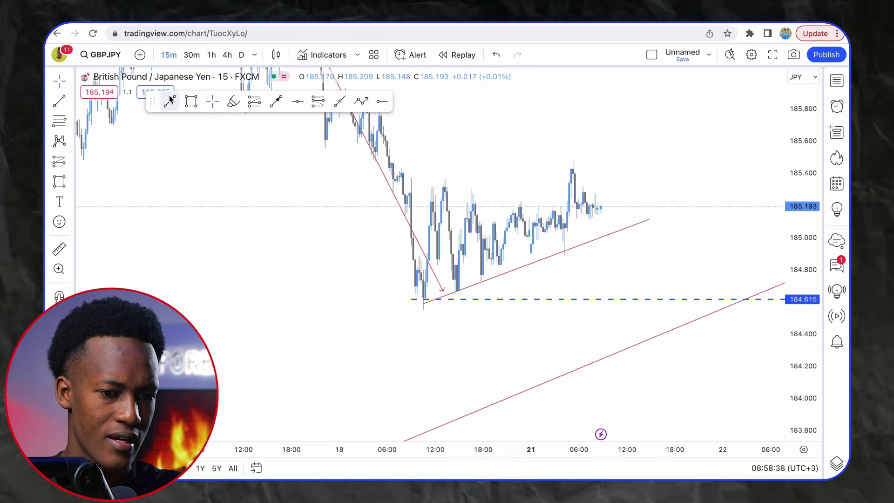
# Step: Draw a rising trend line across the recent highs to about 185.476 and shift its start slightly earlier, to about 185.26
pyautogui.click(170, 100)
pyautogui.click(427, 192)
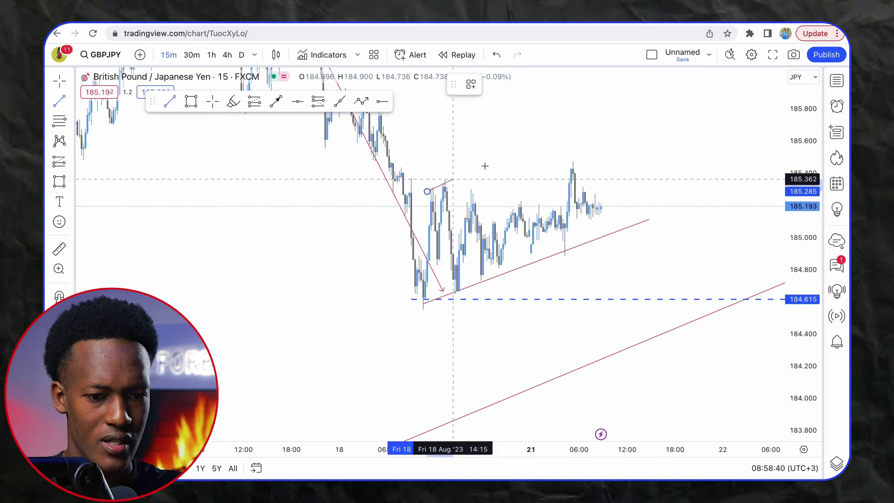
pyautogui.click(586, 161)
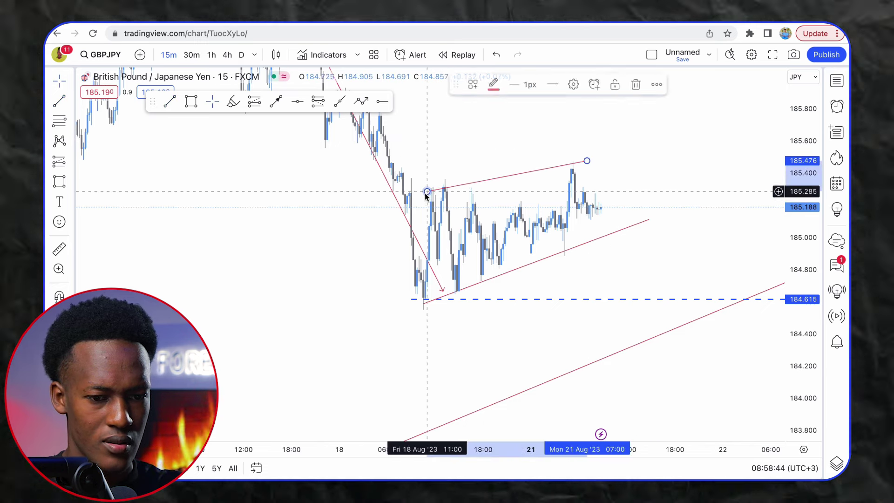
pyautogui.moveTo(425, 194); pyautogui.dragTo(421, 196)
pyautogui.click(618, 172)
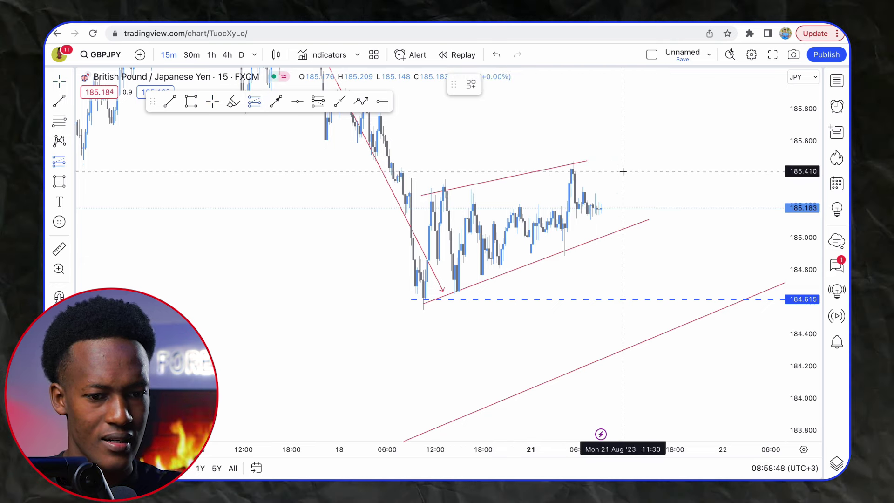
# Step: Place a long position at the latest candles with entry about 185.174, target about 185.716 and stop about 184.790, and delete it on the 1-hour timeframe
pyautogui.click(603, 209)
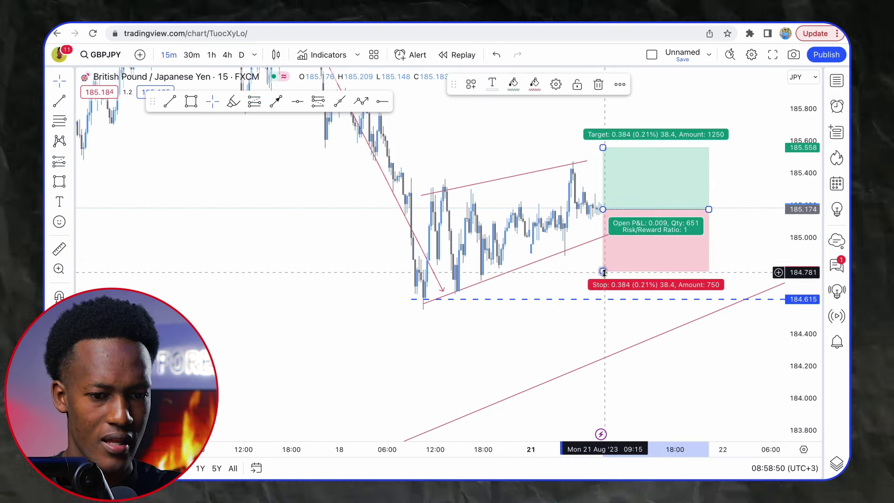
pyautogui.moveTo(602, 147); pyautogui.dragTo(602, 122)
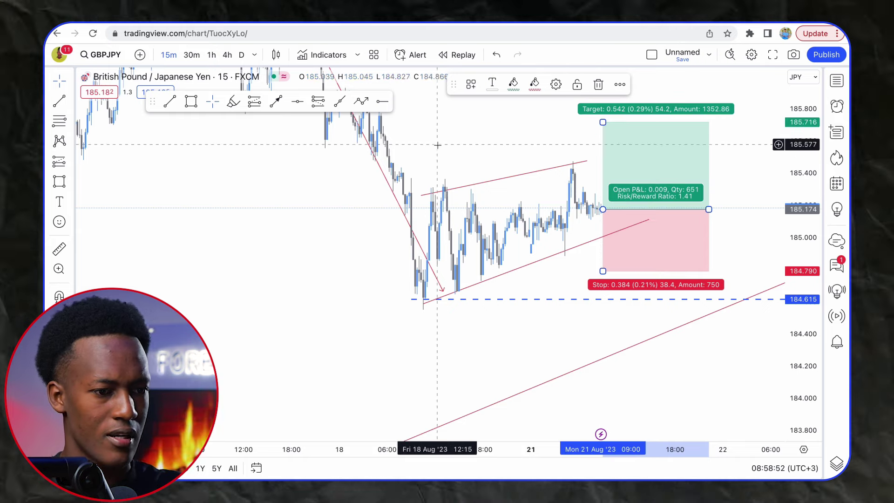
pyautogui.click(212, 55)
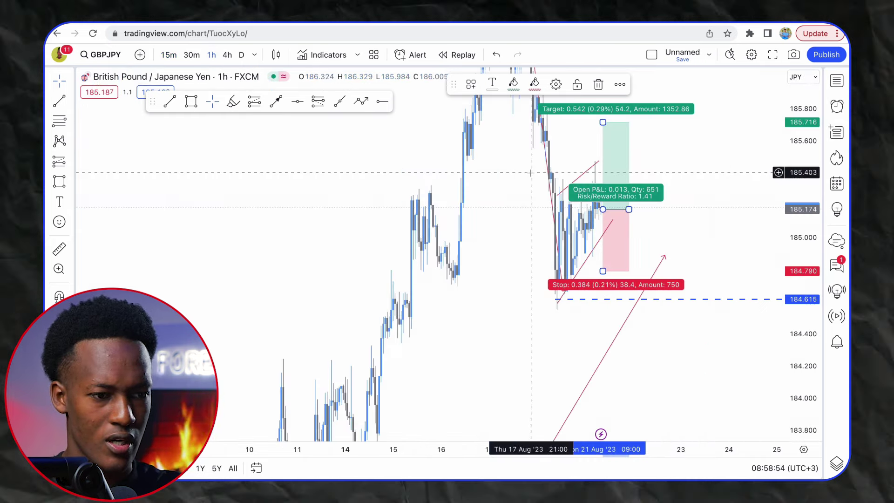
pyautogui.scroll(5, 700, 189)
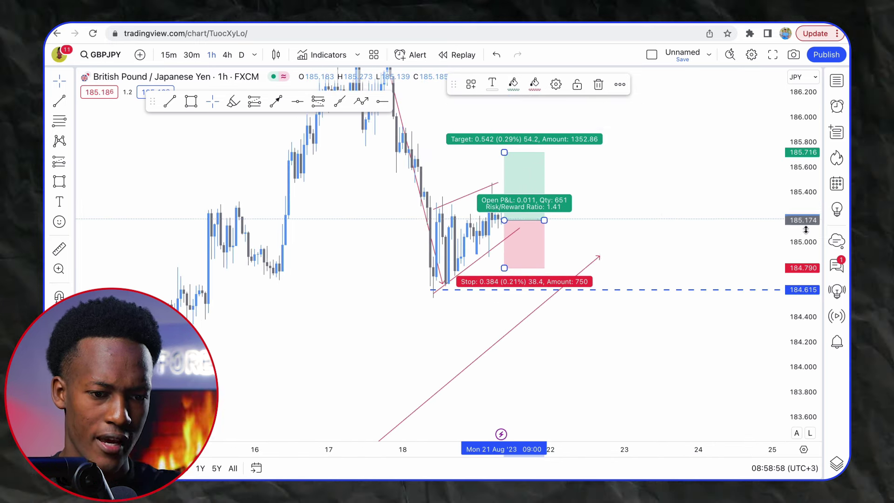
pyautogui.click(630, 212)
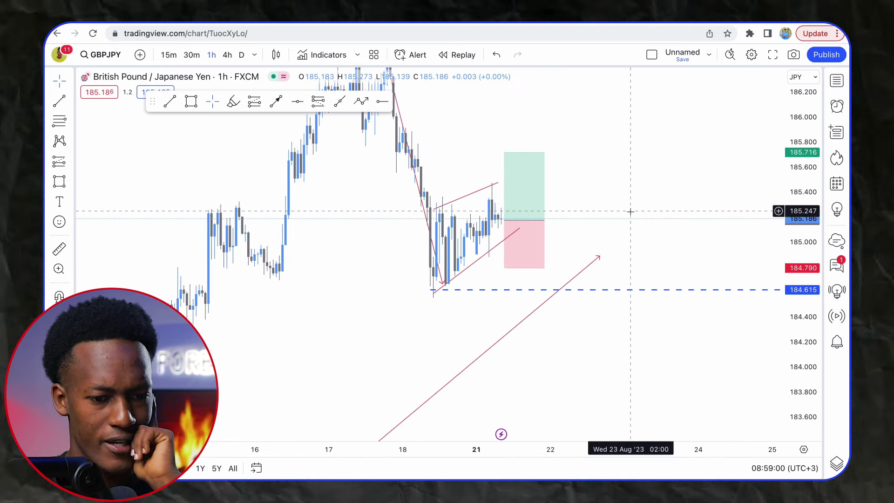
pyautogui.scroll(-2, 630, 212)
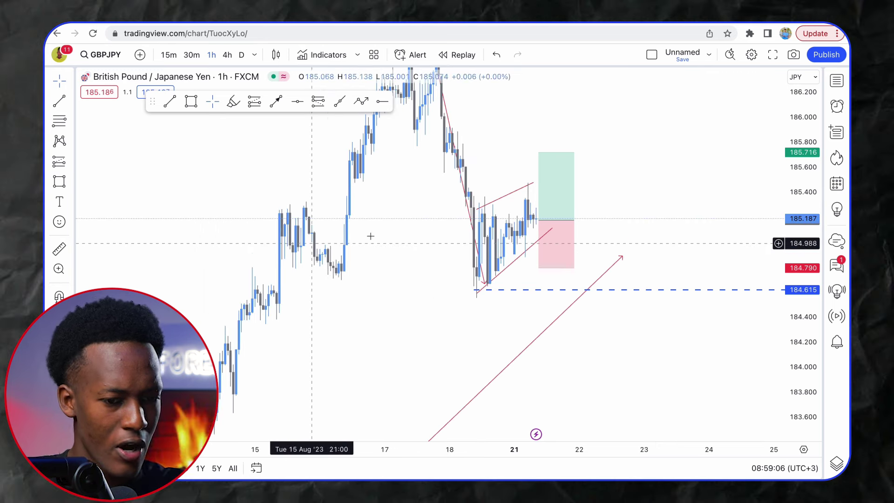
pyautogui.click(559, 236)
pyautogui.press('Delete')
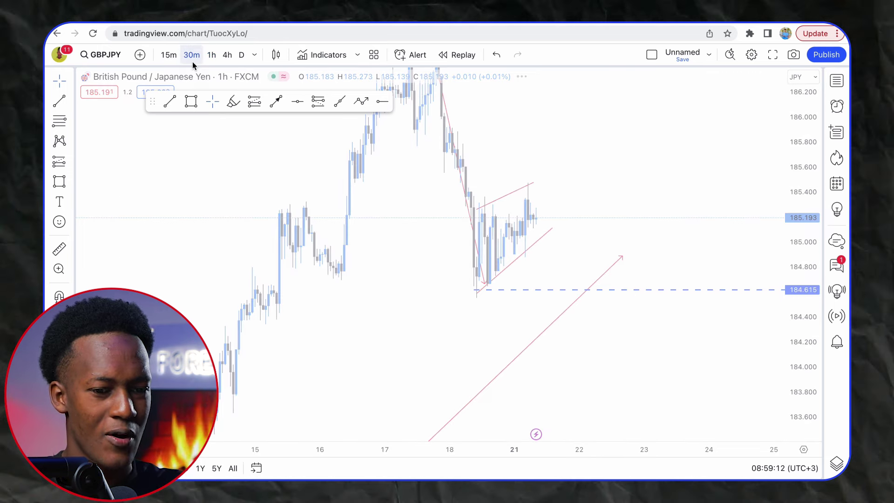
# Step: Switch to the 30-minute timeframe and draw a steep rising arrow from the latest candle at about 185.199 to just above the upper trend line
pyautogui.click(191, 58)
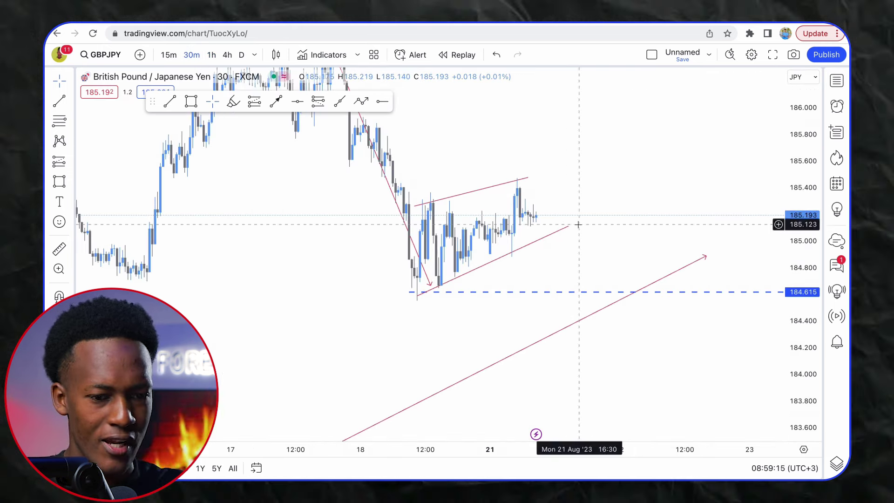
pyautogui.click(365, 103)
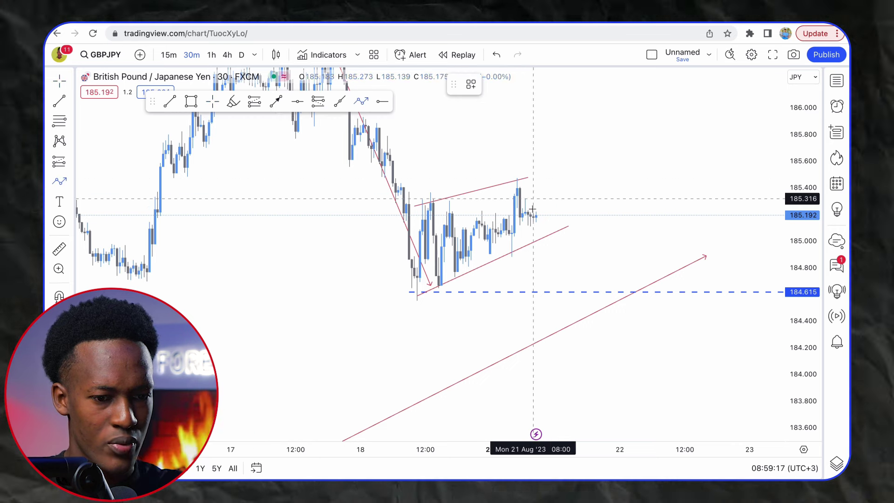
pyautogui.click(275, 101)
pyautogui.click(533, 214)
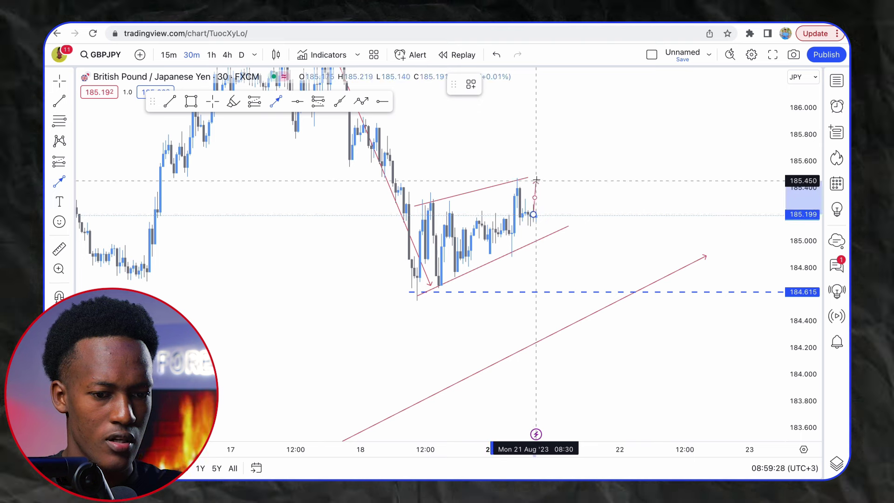
pyautogui.click(536, 173)
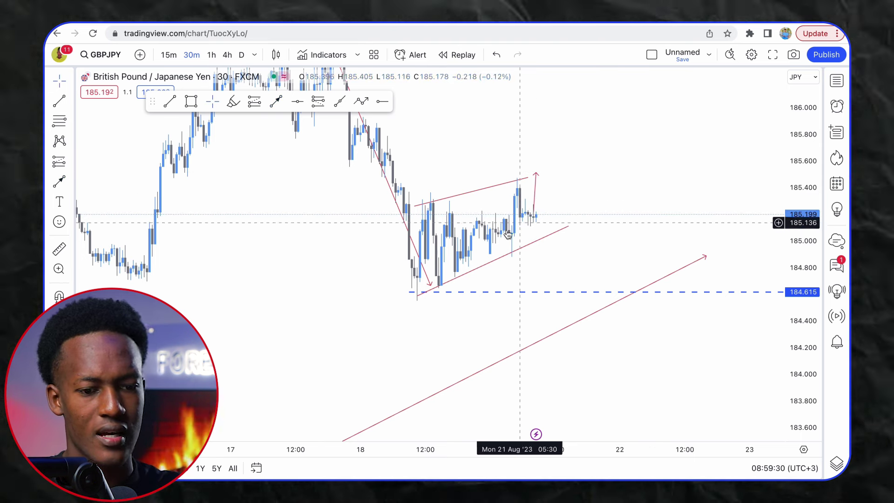